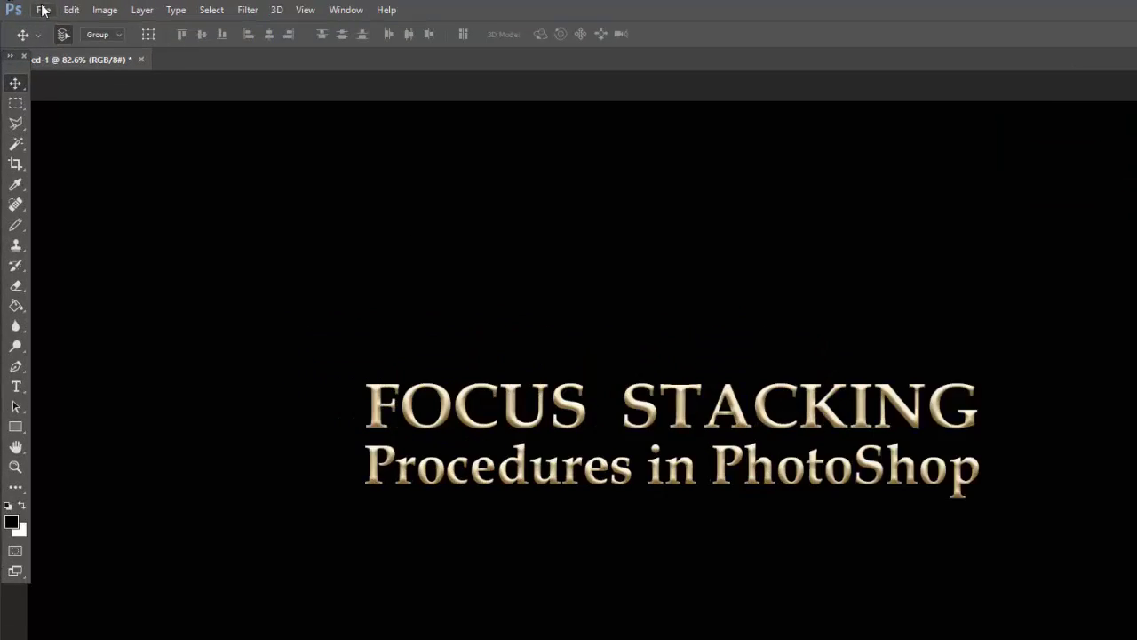
# Step: Switch to Adobe Bridge and browse the photos in the "Focus Stack samples for demo" folder
pyautogui.click(33, 7)
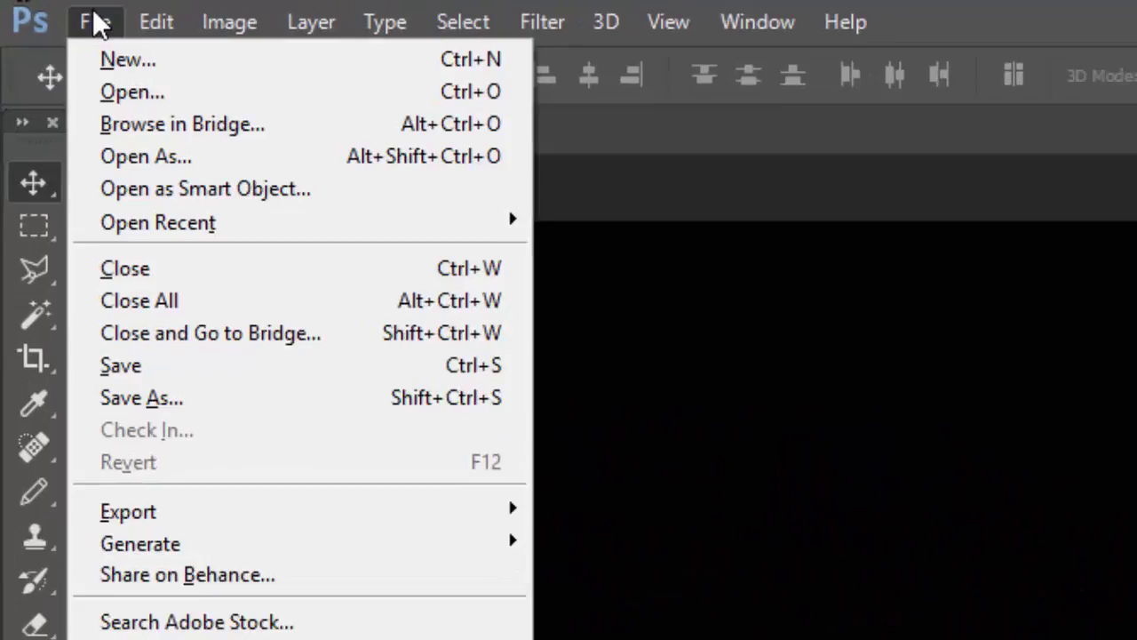
pyautogui.click(125, 126)
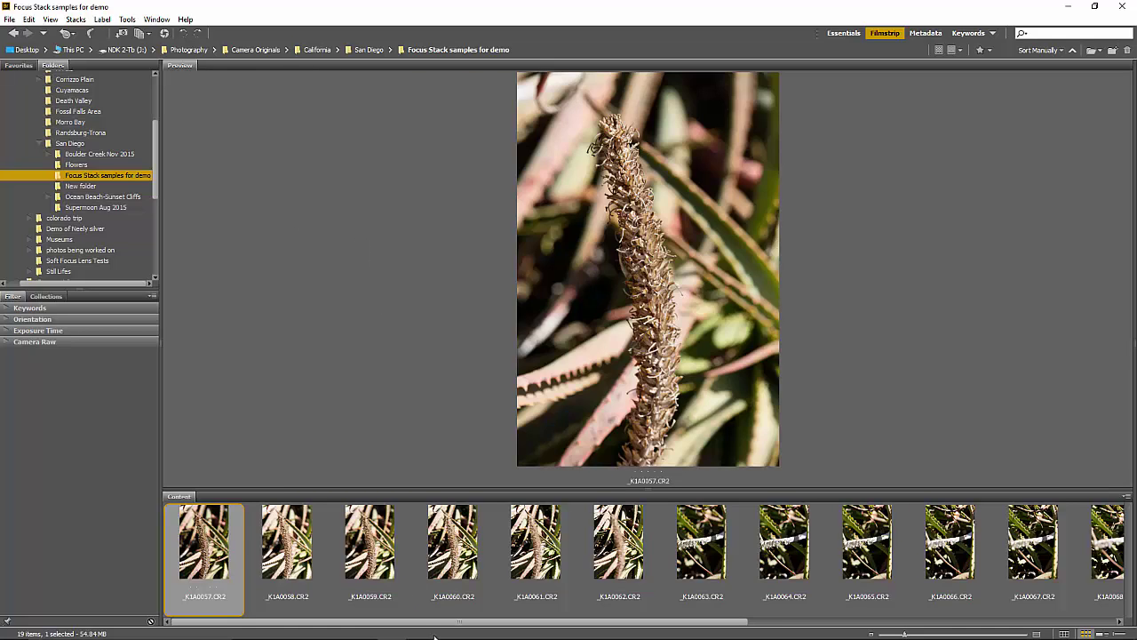
pyautogui.moveTo(428, 622); pyautogui.dragTo(320, 627)
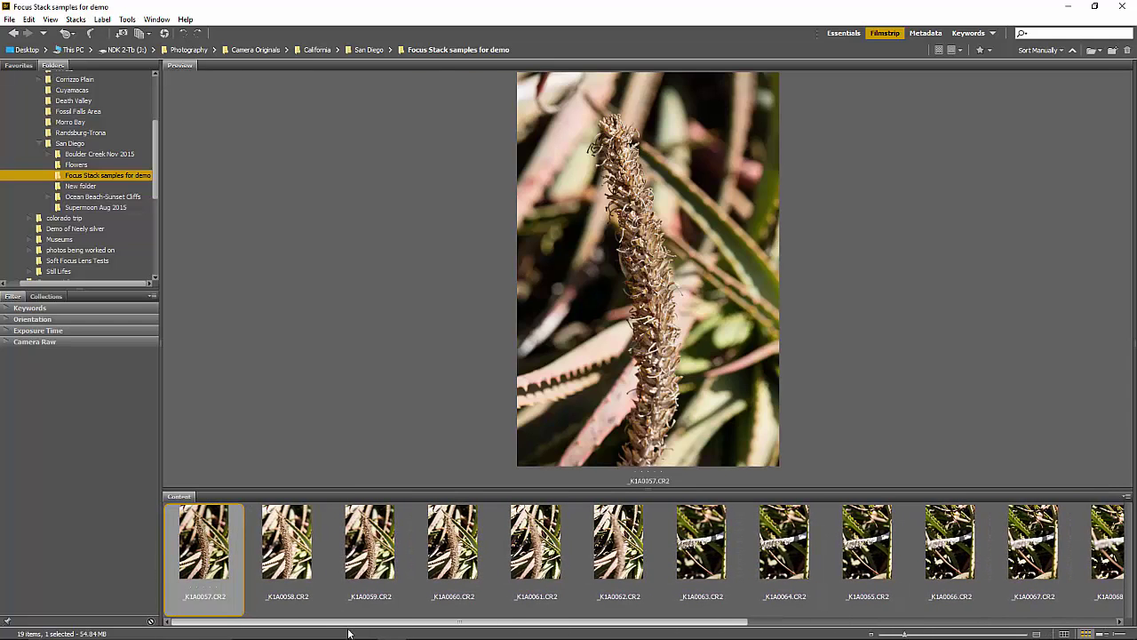
pyautogui.scroll(-3, 348, 630)
pyautogui.scroll(2, 234, 603)
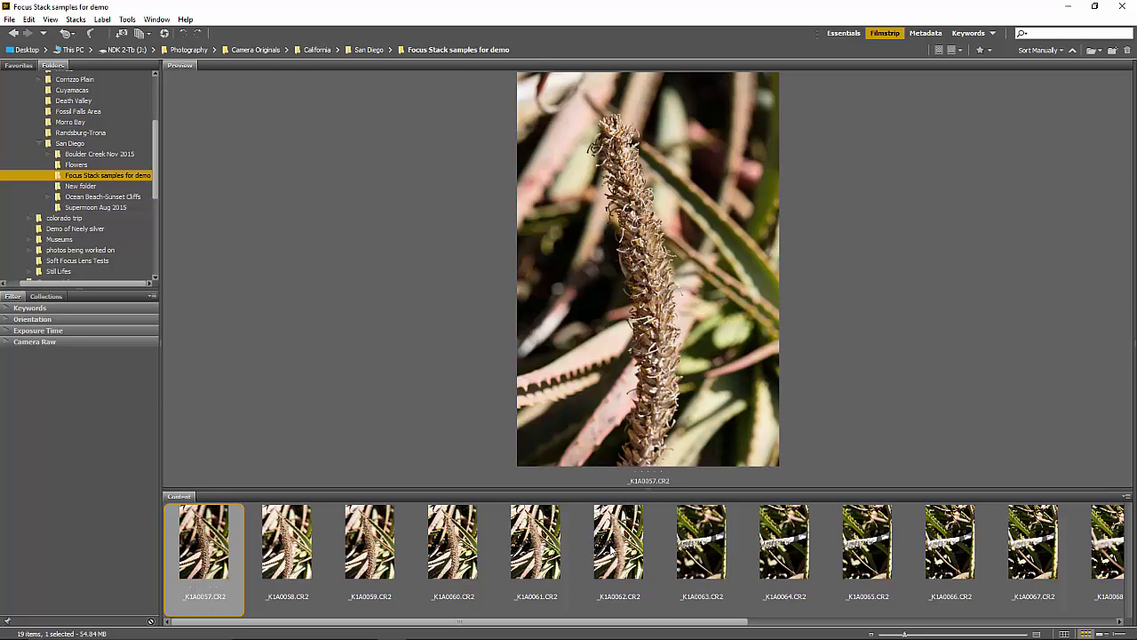
# Step: Set up a batch rename of the six photos _K1A0057.CR2 through _K1A0062.CR2 with the filename text "focus swtack series 01"
pyautogui.keyDown('shift'); pyautogui.click(611, 549); pyautogui.keyUp('shift')
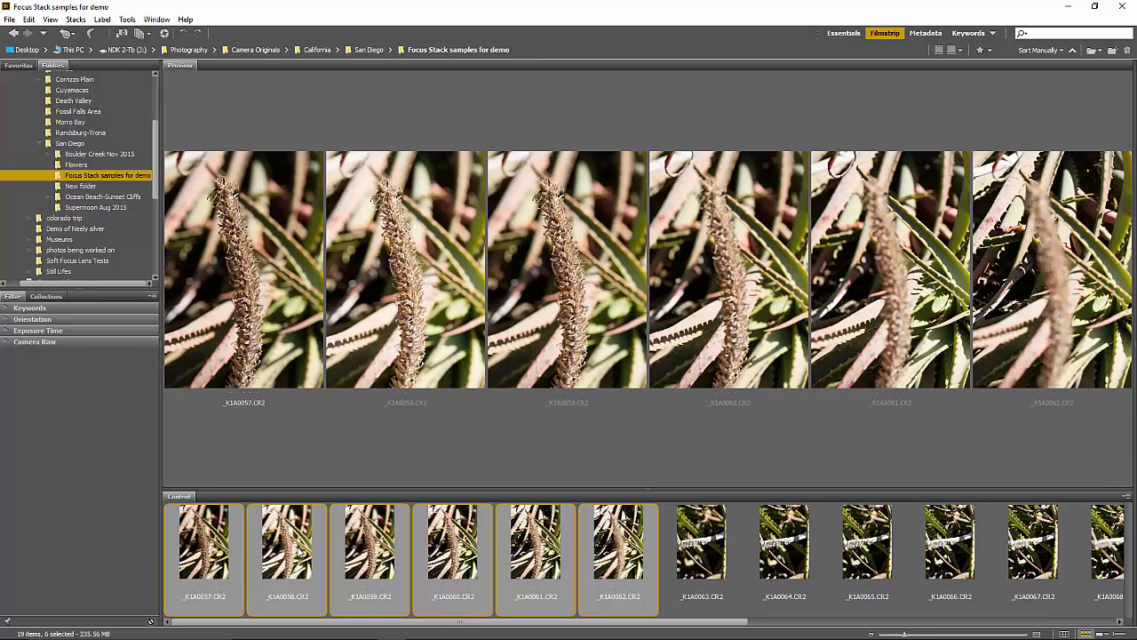
pyautogui.click(127, 19)
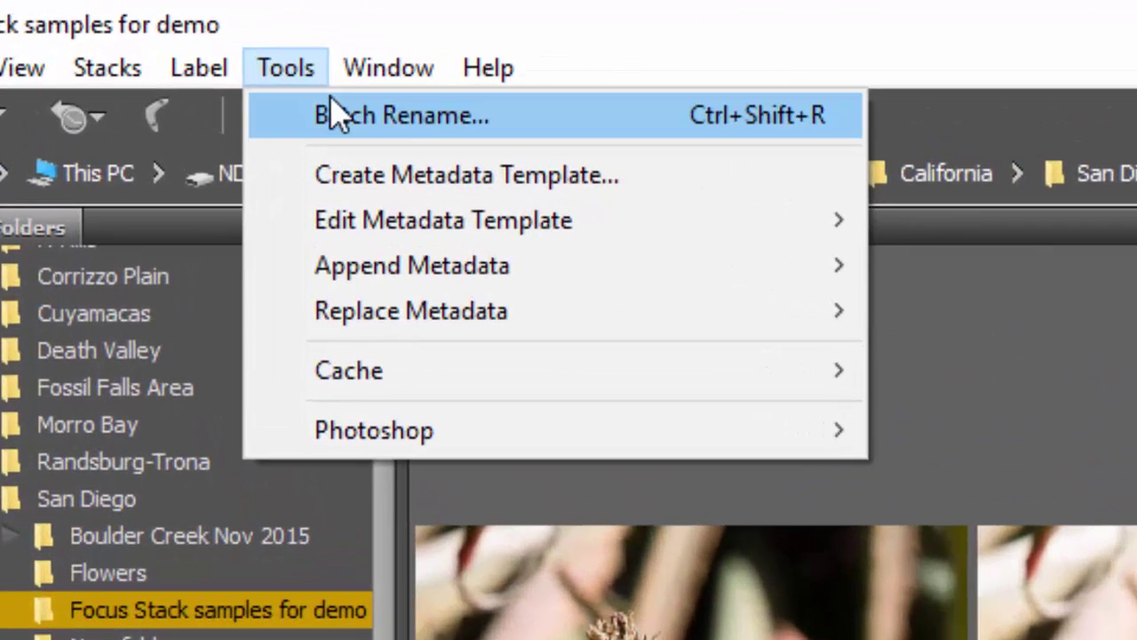
pyautogui.click(144, 32)
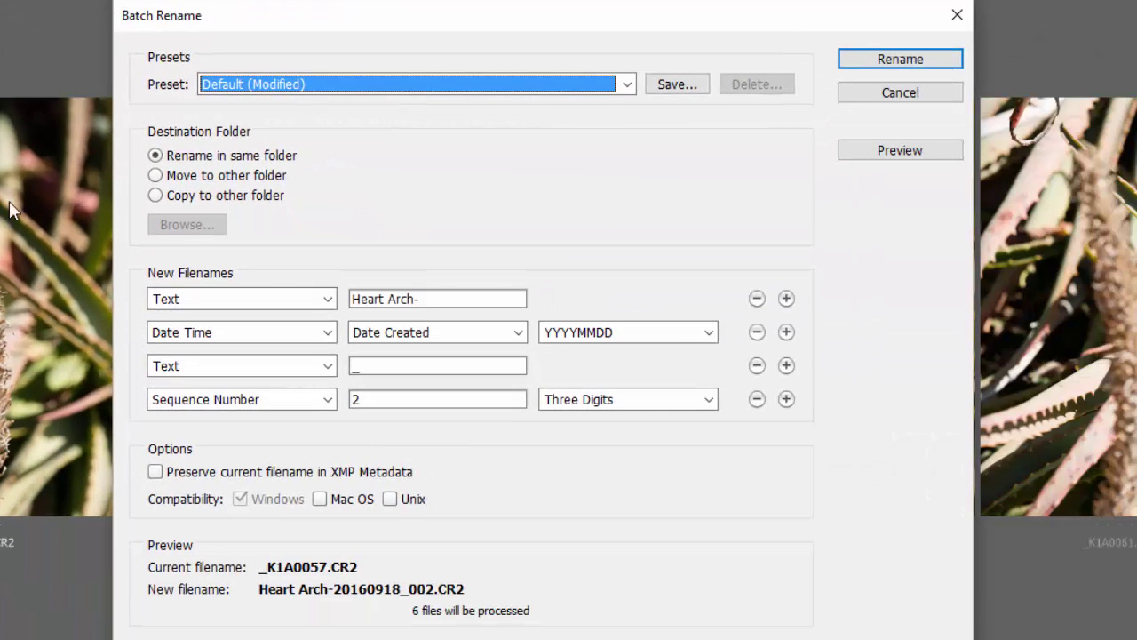
pyautogui.moveTo(426, 297); pyautogui.dragTo(324, 281)
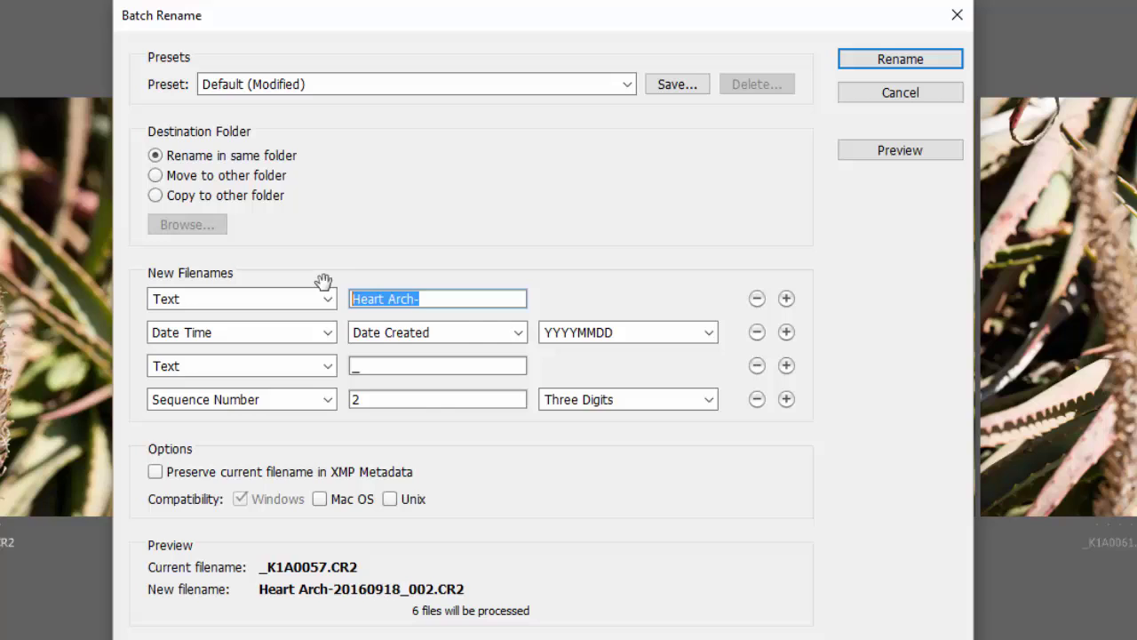
pyautogui.write('focus ')
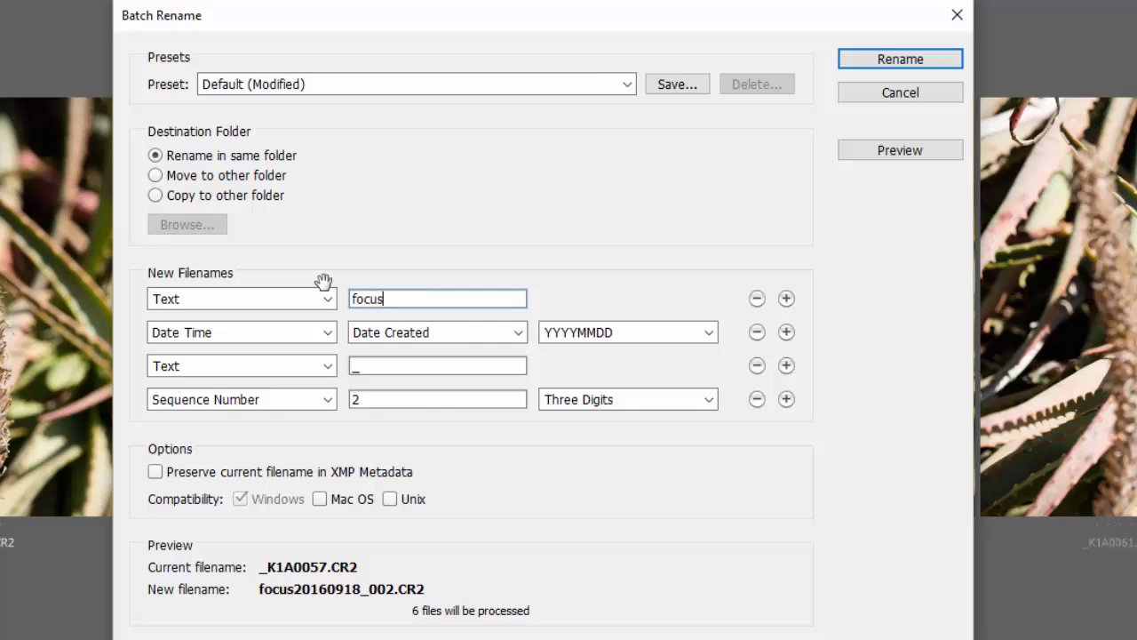
pyautogui.write('swtack ')
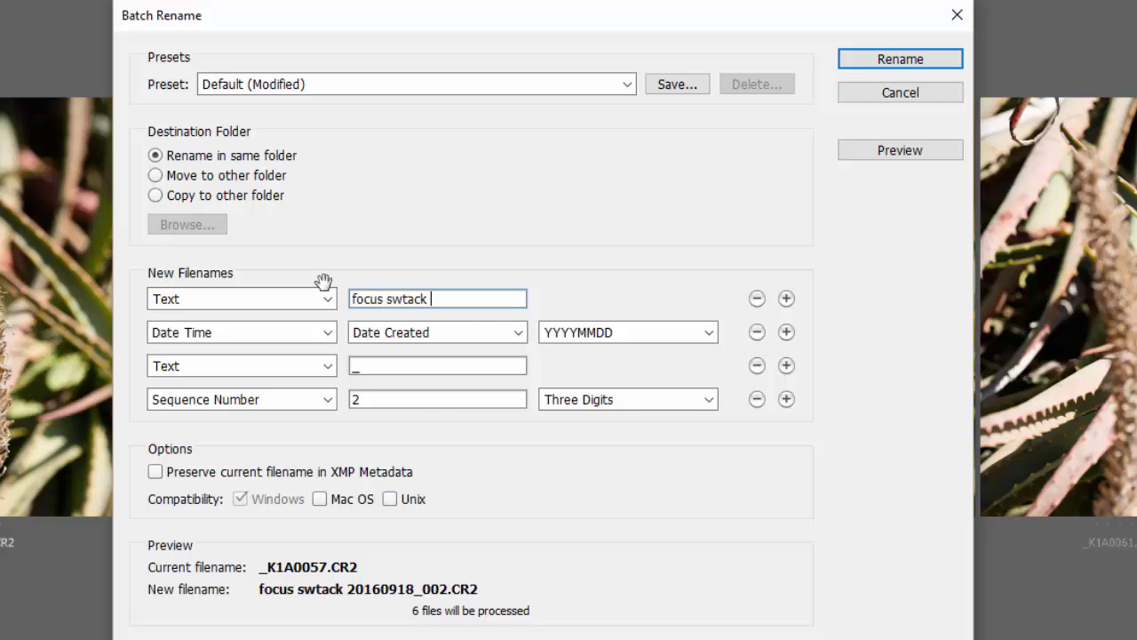
pyautogui.write('series')
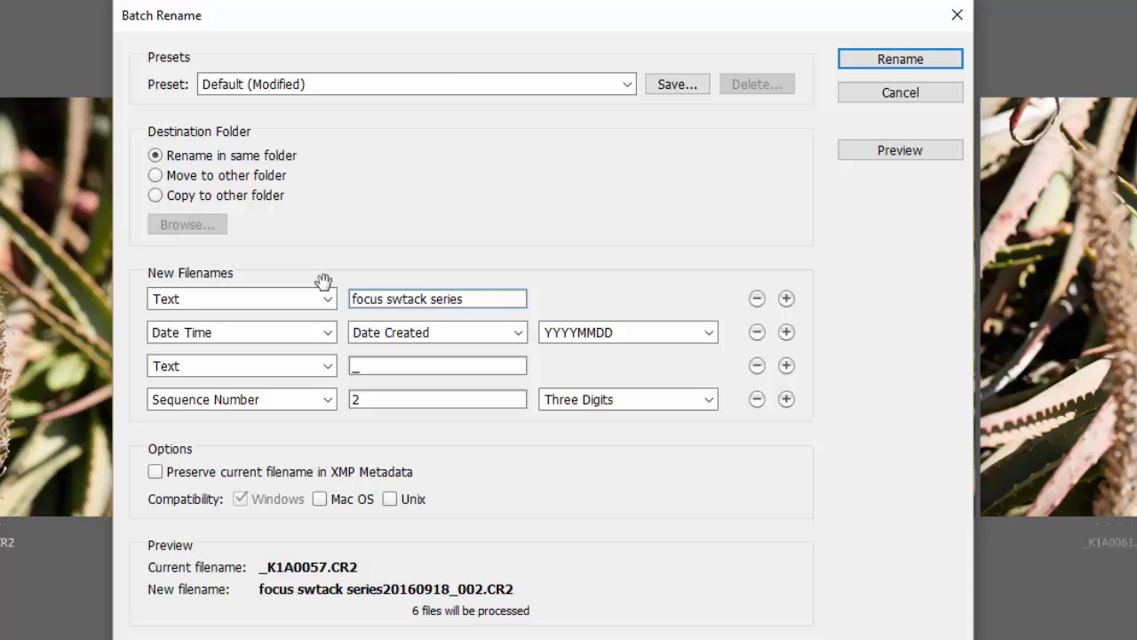
pyautogui.write(' 01')
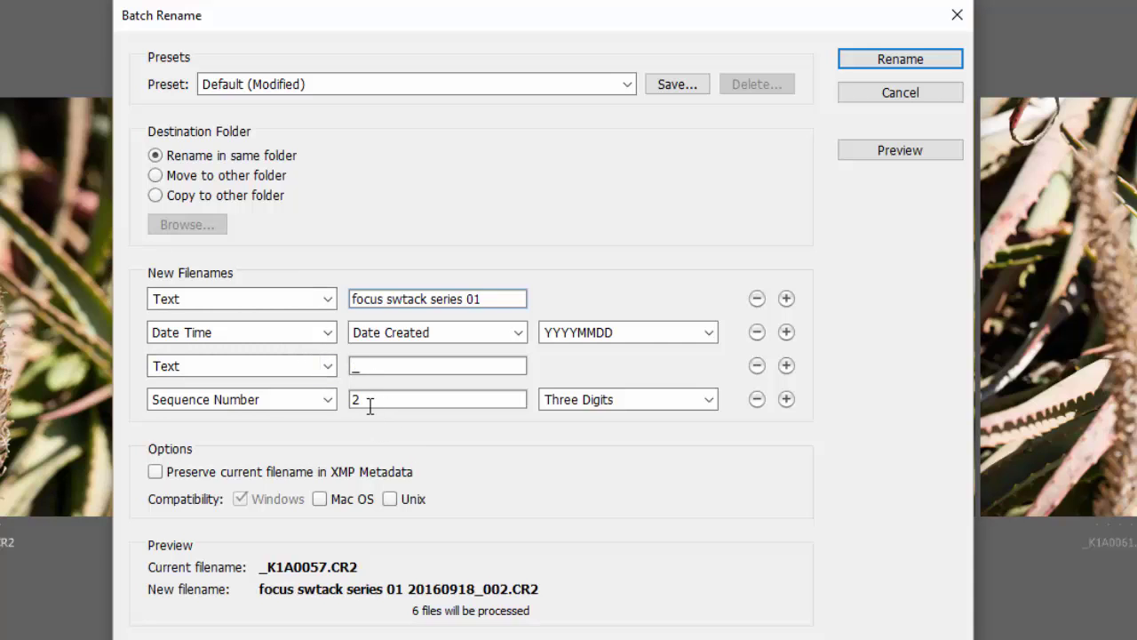
# Step: Start the first series' sequence number at 1 and run the batch rename
pyautogui.moveTo(366, 400); pyautogui.dragTo(344, 402)
pyautogui.write('1')
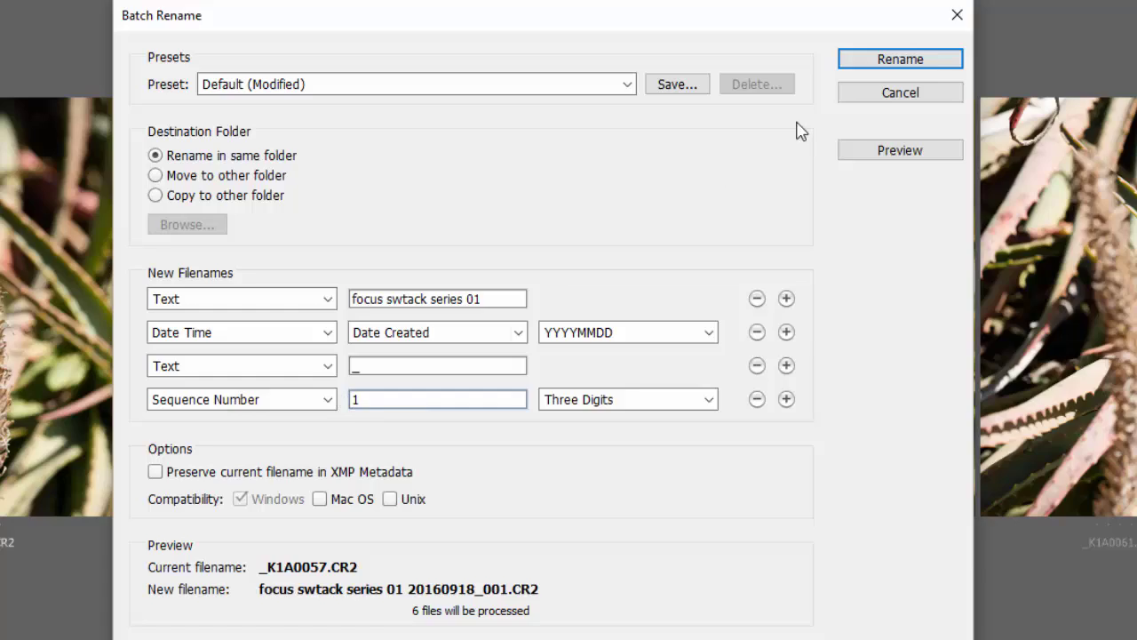
pyautogui.click(881, 62)
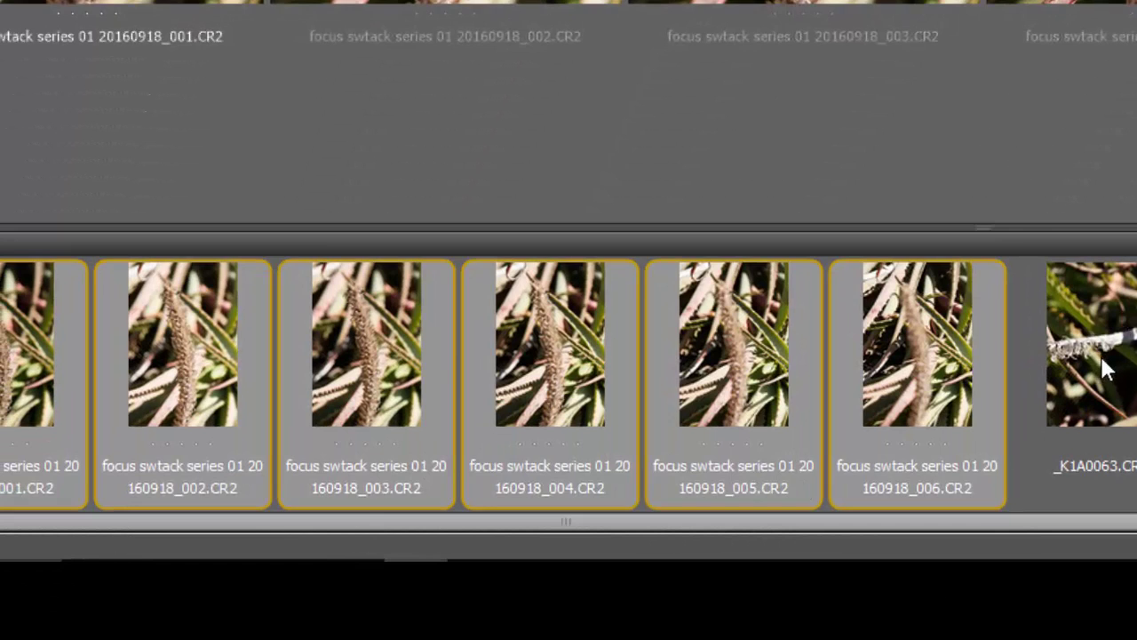
# Step: Set up a batch rename of the next six photos, starting at _K1A0063.CR2, with the filename text "focus swtack series 02"
pyautogui.click(944, 595)
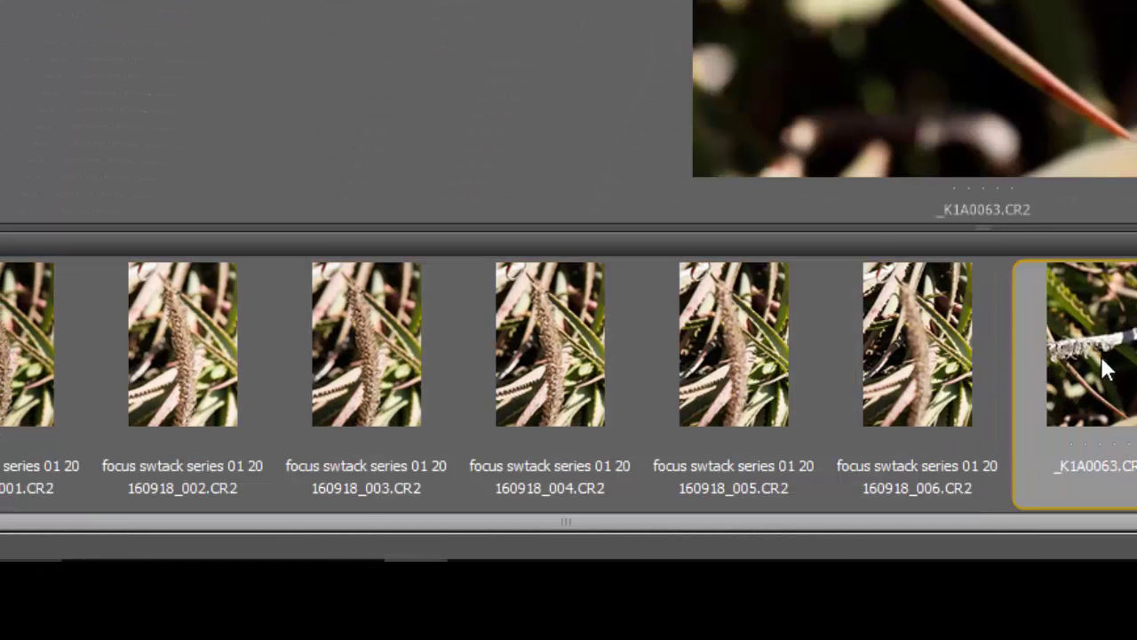
pyautogui.hscroll(5, 982, 525)
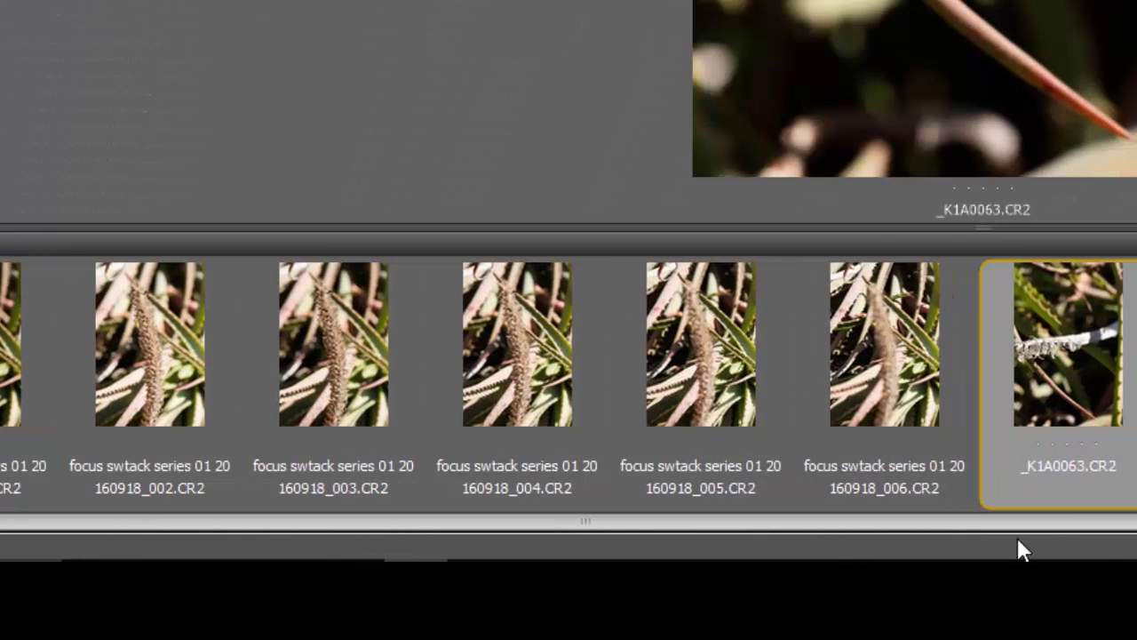
pyautogui.hscroll(3, 955, 368)
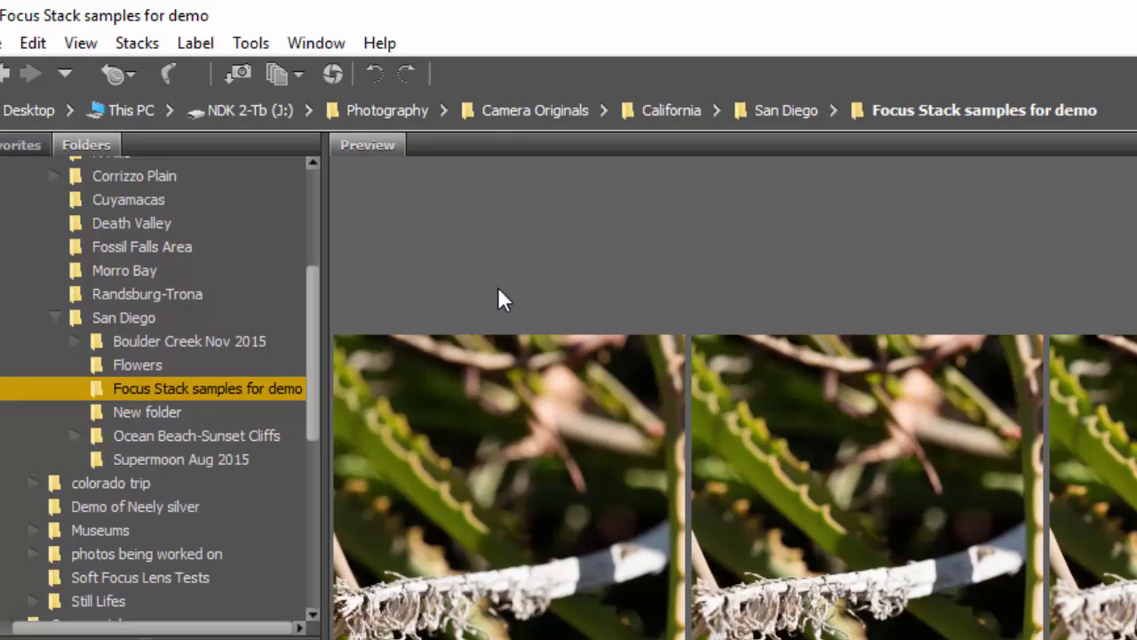
pyautogui.click(243, 46)
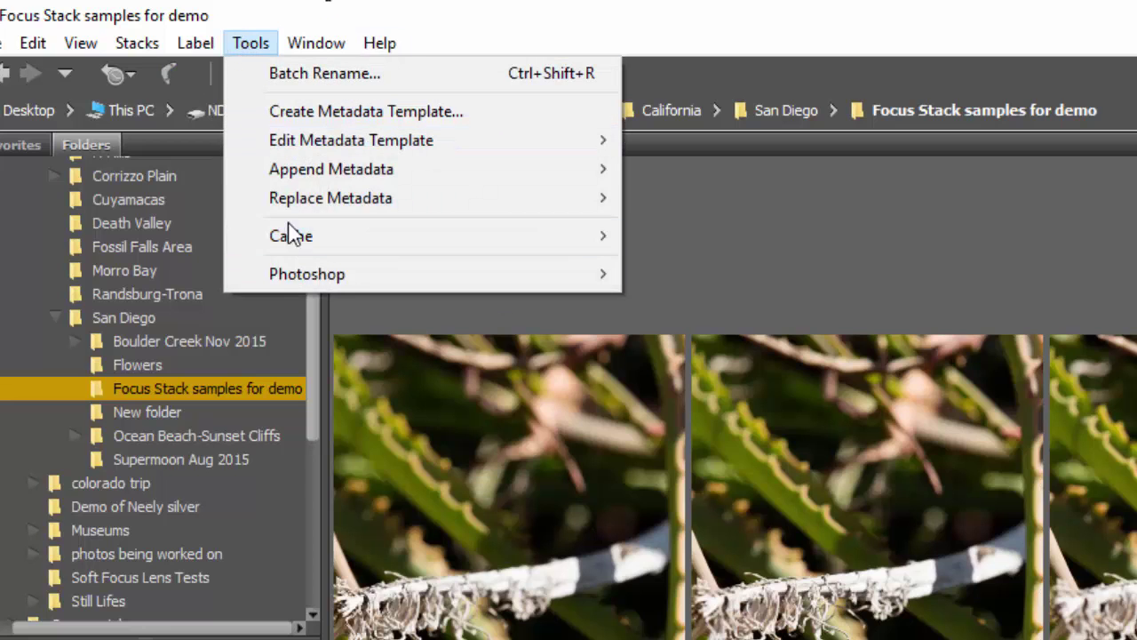
pyautogui.moveTo(290, 51)
pyautogui.moveTo(251, 43)
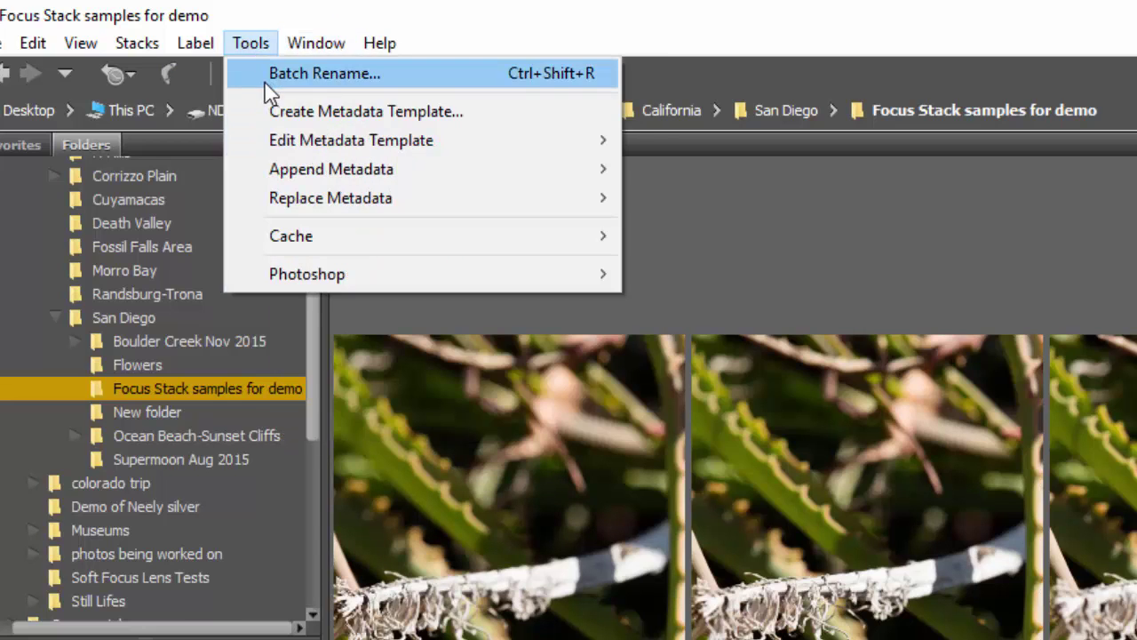
pyautogui.click(267, 73)
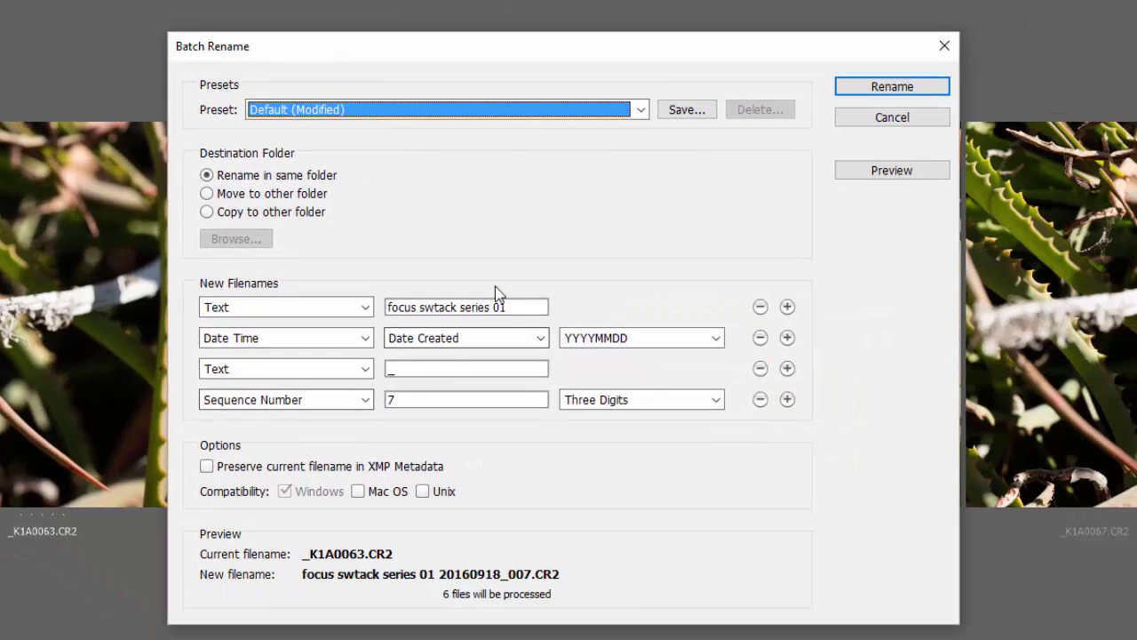
pyautogui.click(506, 306)
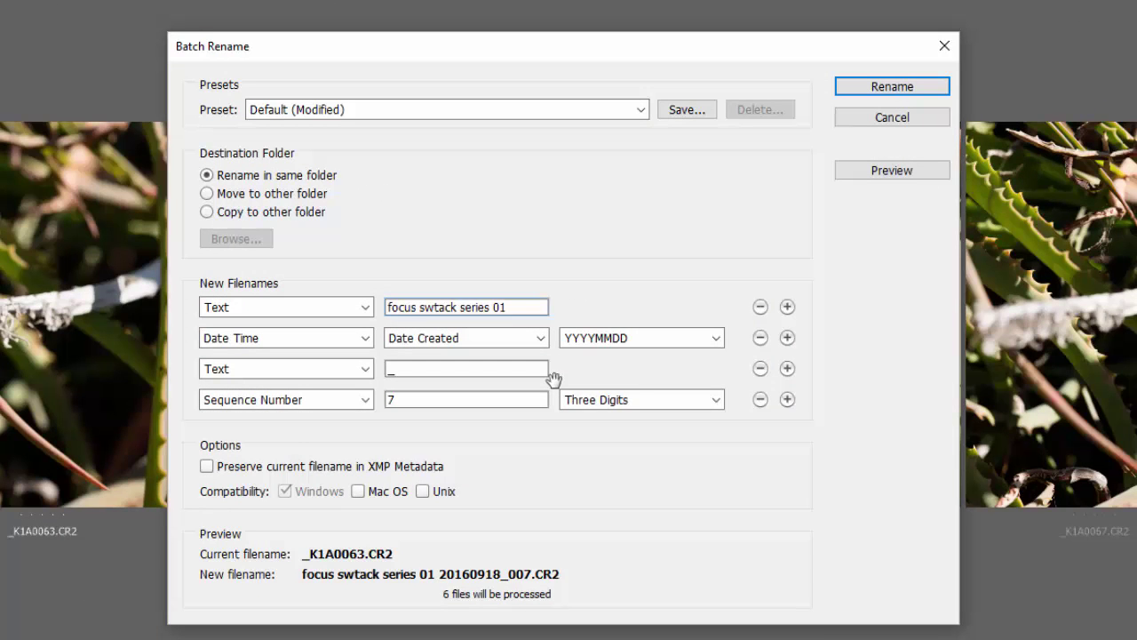
pyautogui.press('BackSpace')
pyautogui.write('2')
# Step: Restart the second series' sequence number at 1 and run the batch rename
pyautogui.doubleClick(403, 401)
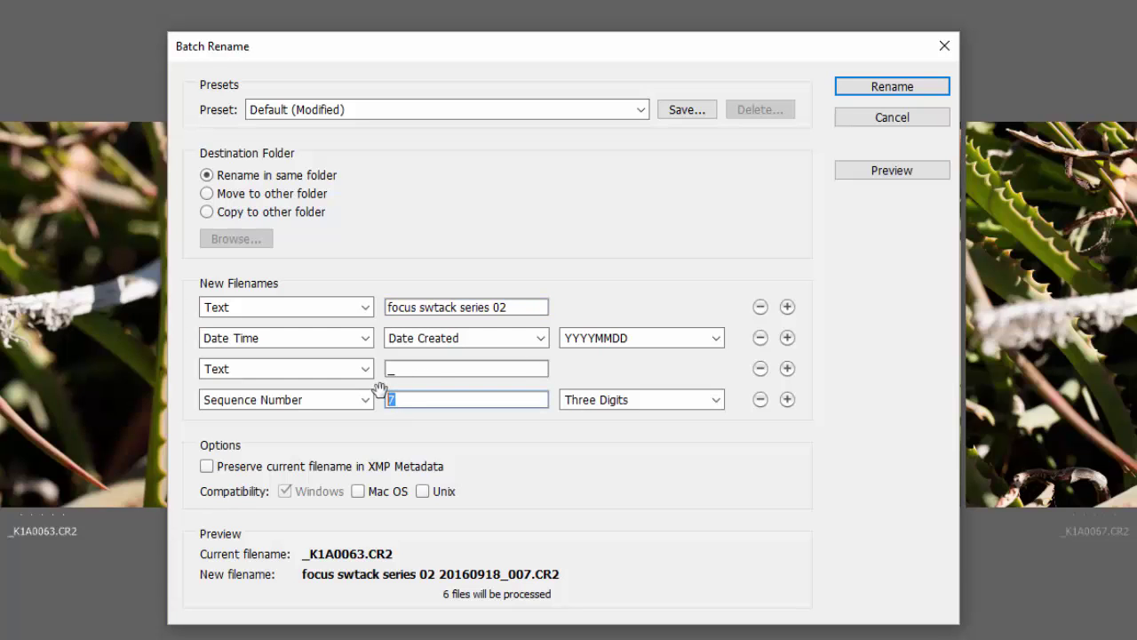
pyautogui.write('1')
pyautogui.click(893, 87)
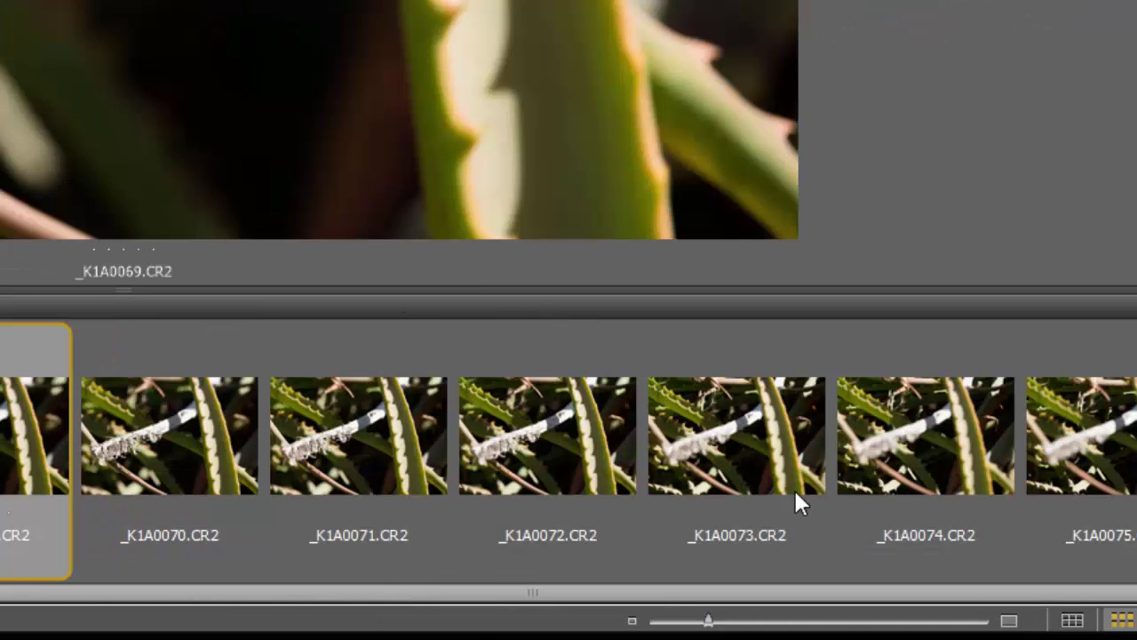
# Step: Batch rename the seven photos _K1A0069.CR2 through _K1A0075.CR2 with the text "focus swtack series 03" and the sequence starting at 1
pyautogui.keyDown('shift'); pyautogui.click(1106, 442); pyautogui.keyUp('shift')
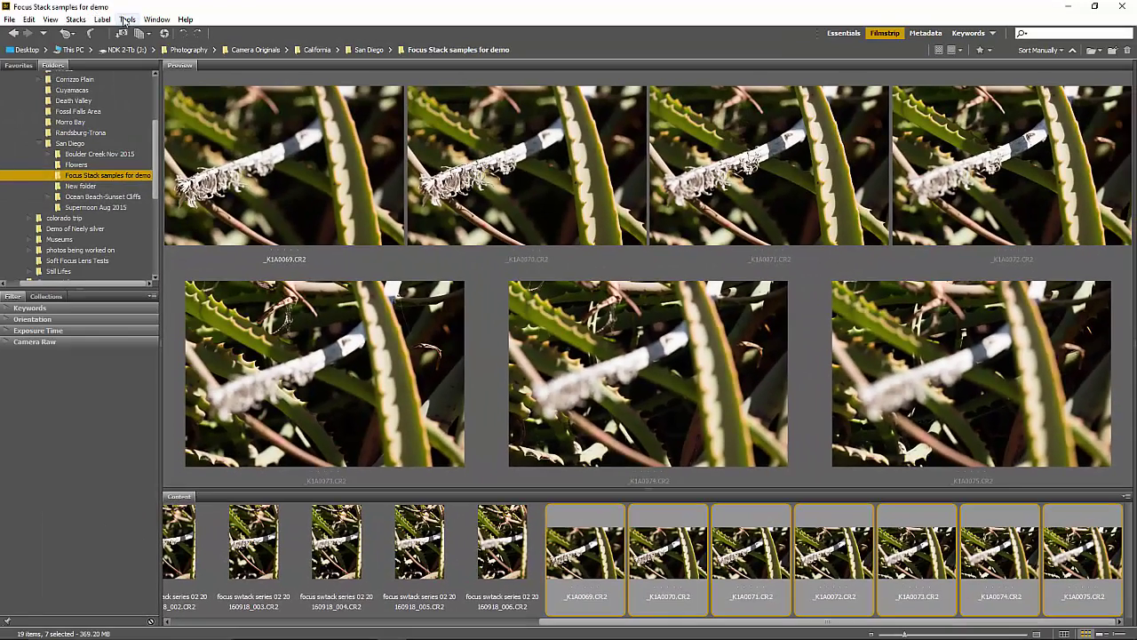
pyautogui.click(127, 18)
pyautogui.click(140, 35)
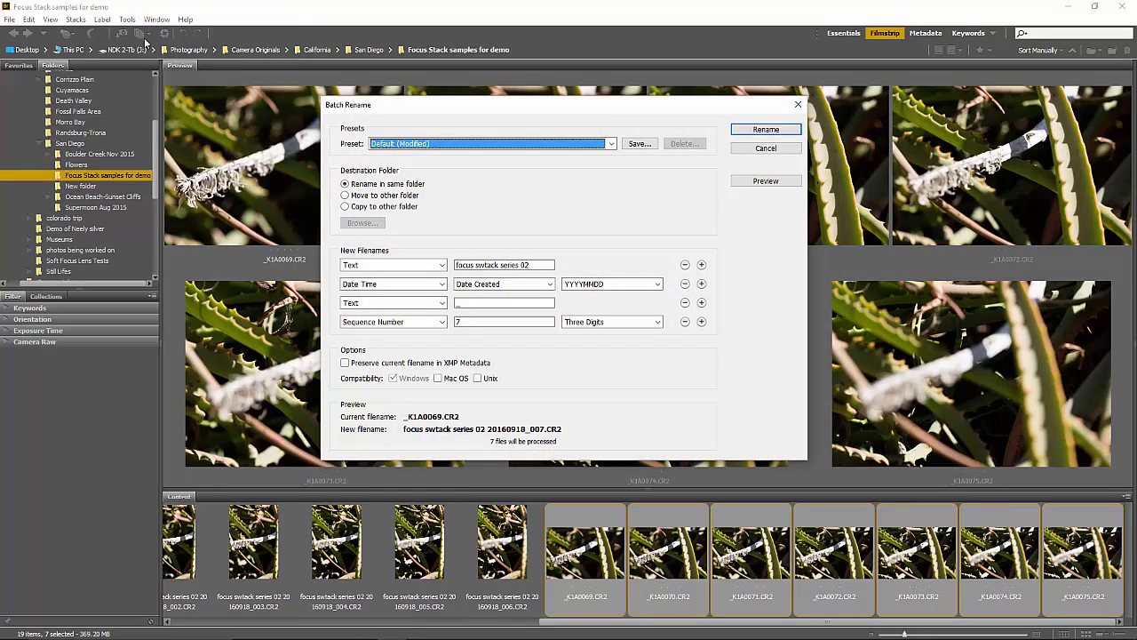
pyautogui.click(761, 128)
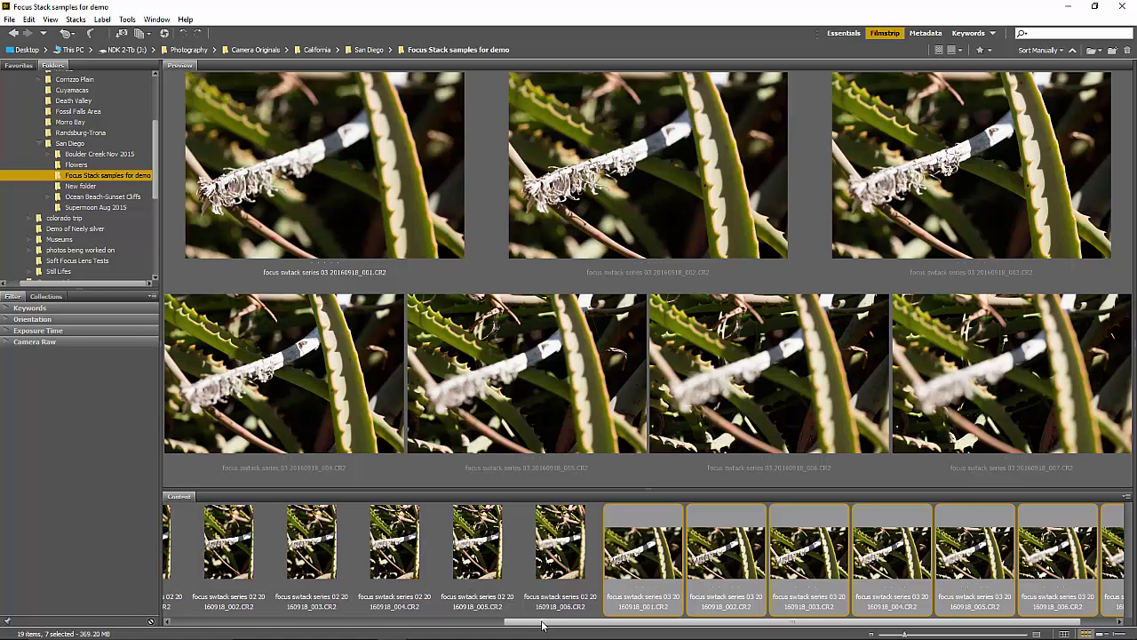
# Step: Preview the series 02 photos one by one, forward and back, to compare where the focus falls in each frame
pyautogui.moveTo(542, 624); pyautogui.dragTo(395, 624)
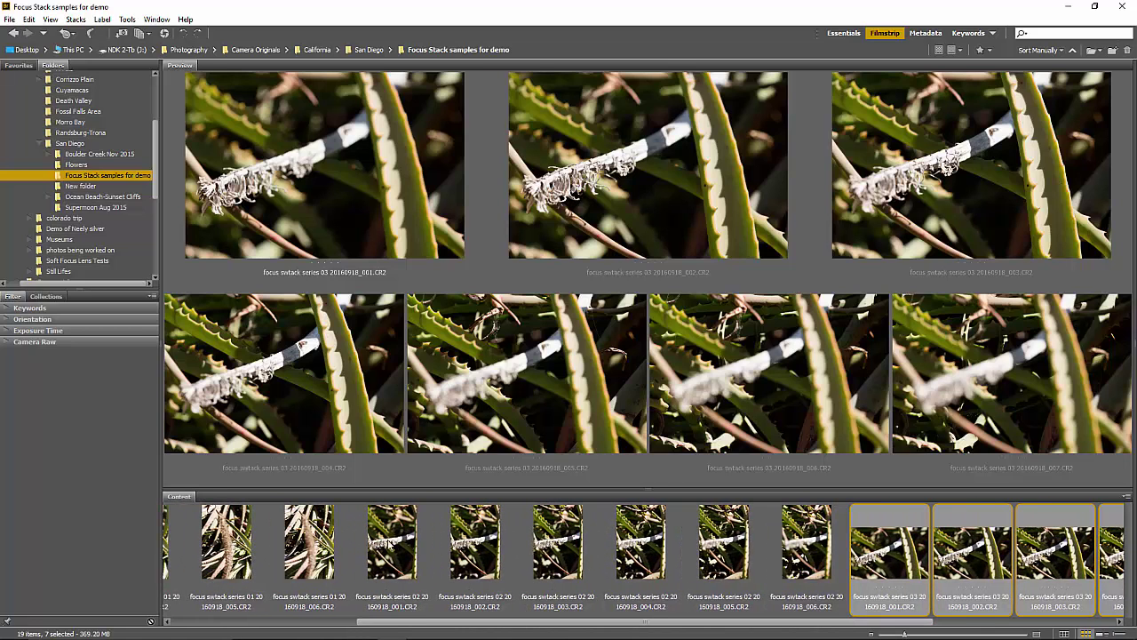
pyautogui.click(389, 543)
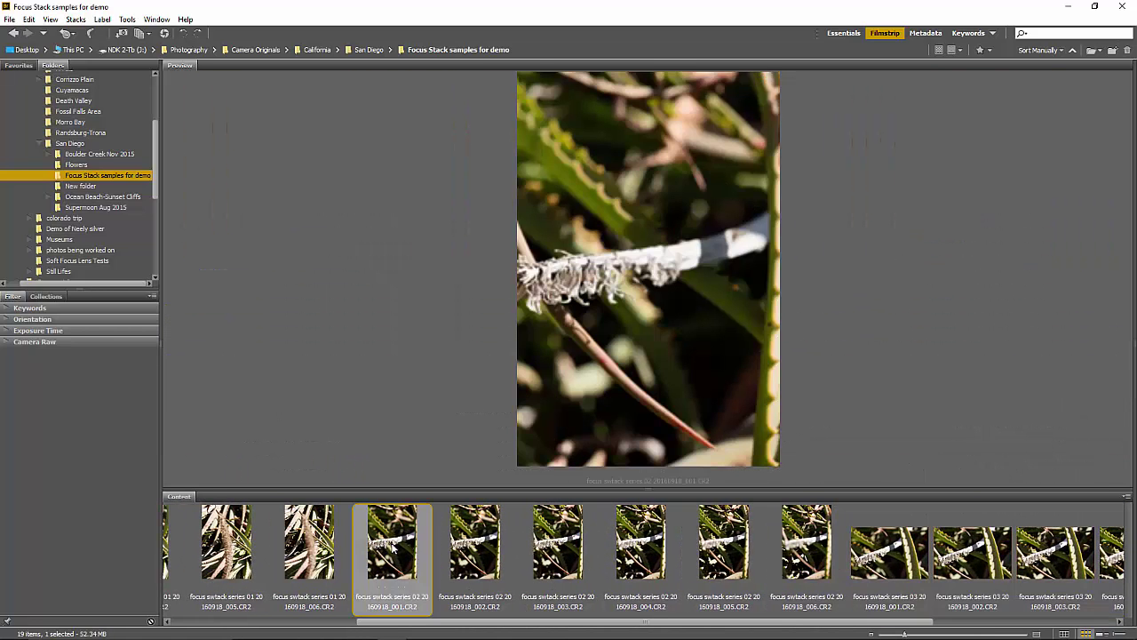
pyautogui.click(474, 544)
pyautogui.click(553, 558)
pyautogui.click(636, 555)
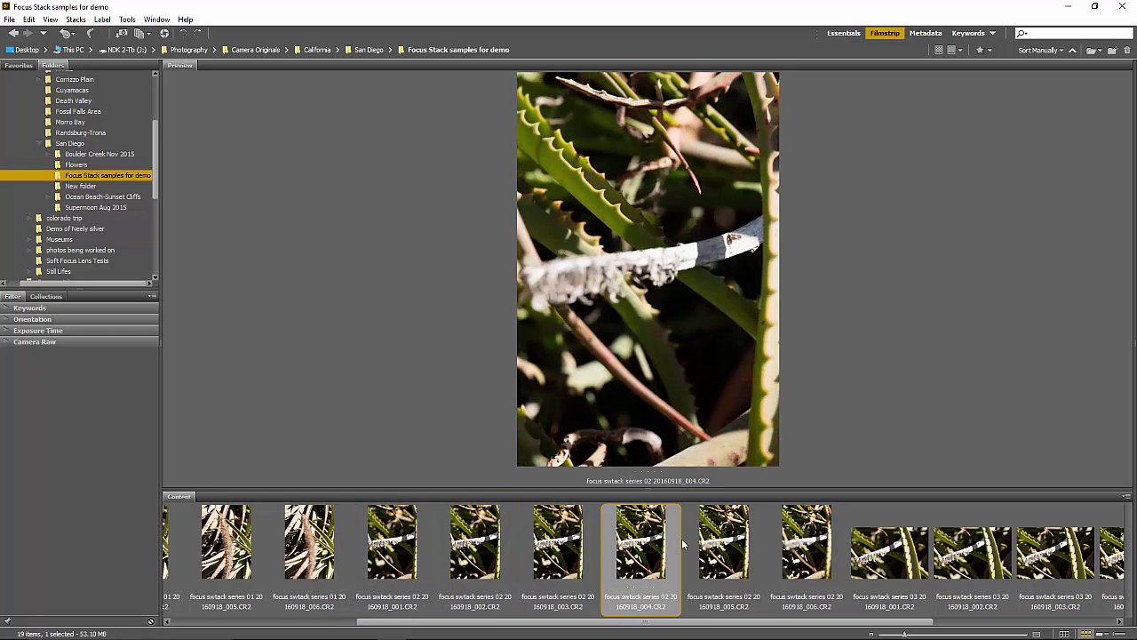
pyautogui.click(718, 551)
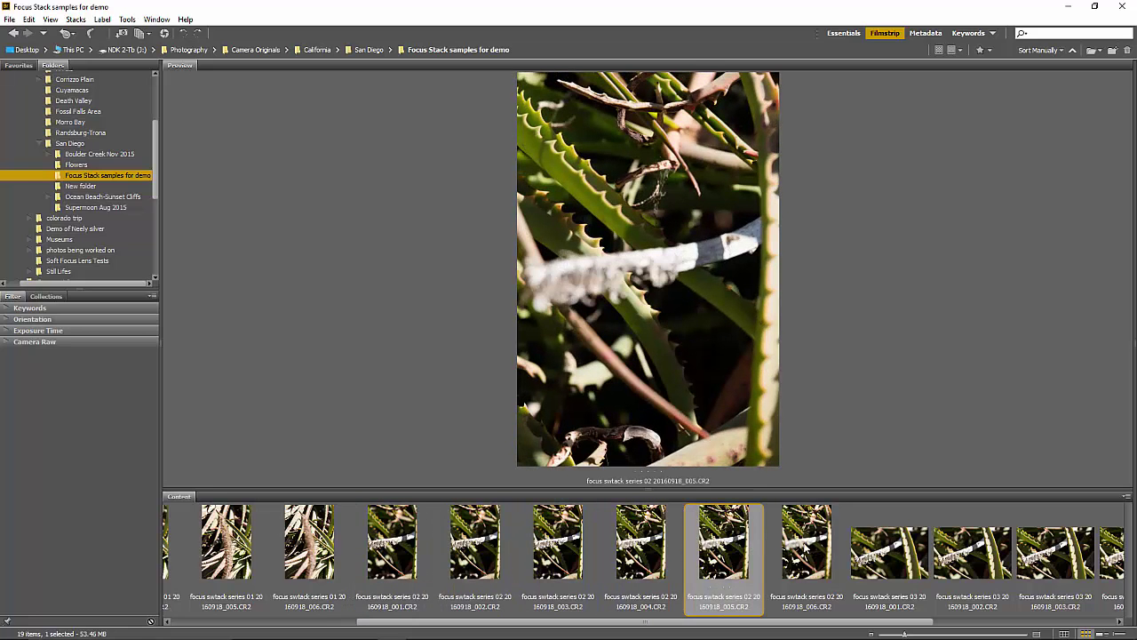
pyautogui.click(807, 549)
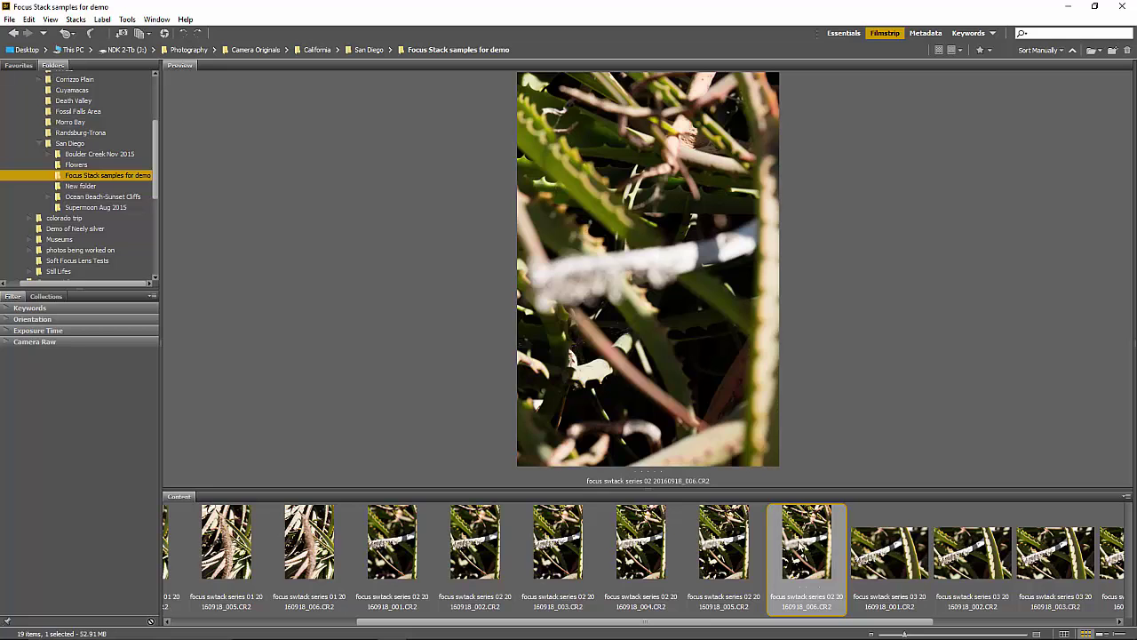
pyautogui.click(711, 543)
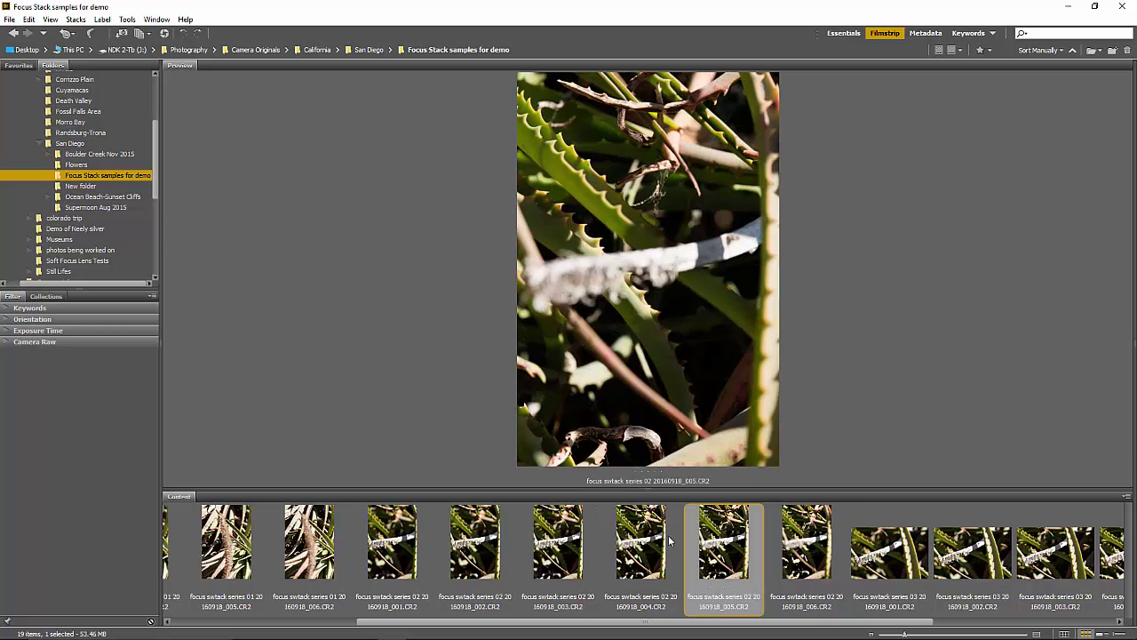
pyautogui.click(624, 538)
pyautogui.click(558, 543)
pyautogui.click(460, 549)
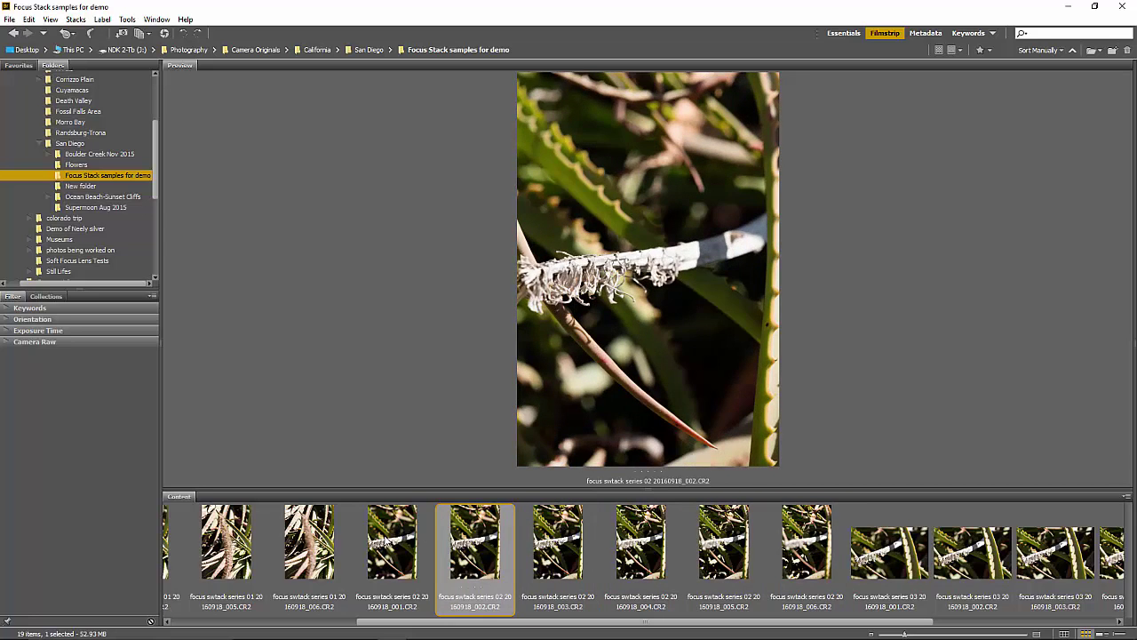
# Step: Open the first series 02 photo in Camera Raw and set its Highlights to -73
pyautogui.click(389, 542)
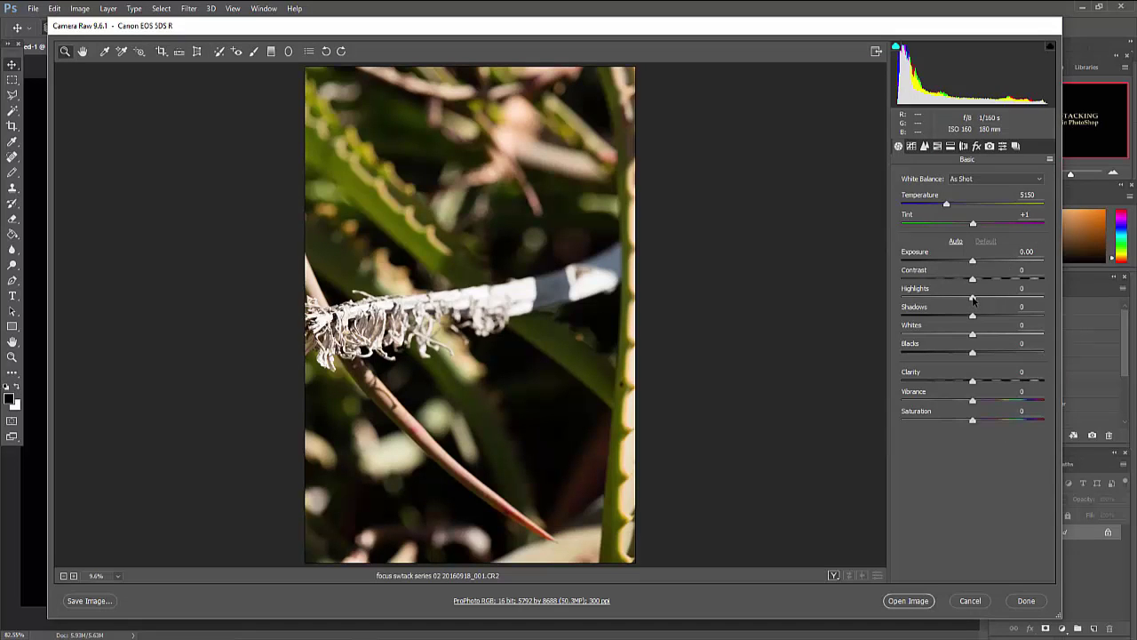
pyautogui.moveTo(972, 300); pyautogui.dragTo(913, 295)
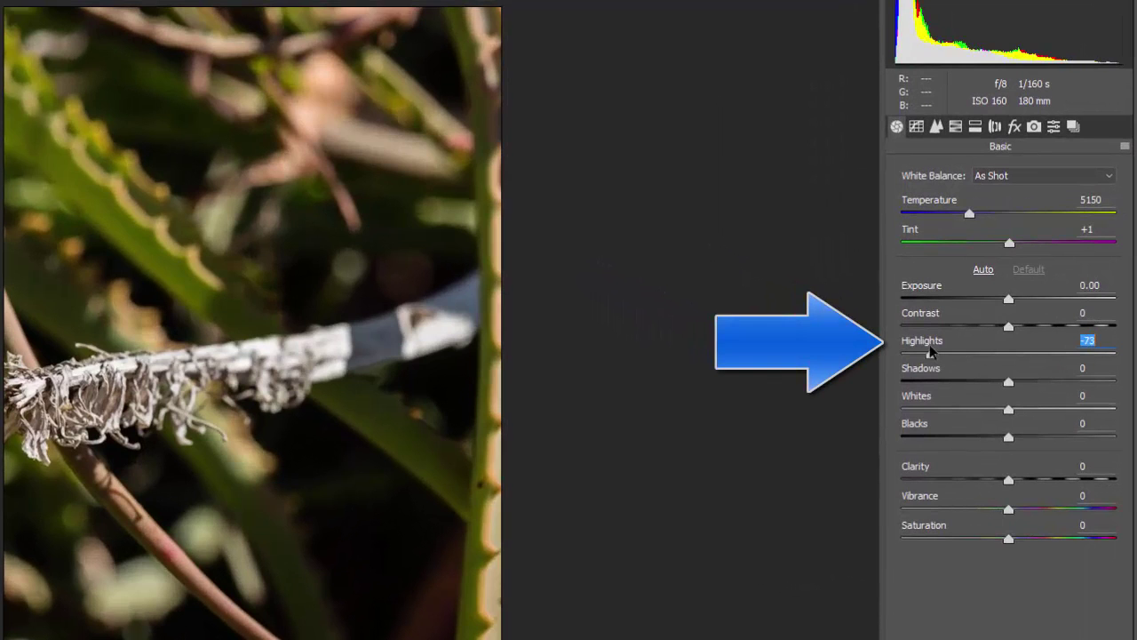
# Step: Set Highlights to -100, Shadows to +76, Clarity to +33 and Vibrance to +44, and save the raw settings without opening the image
pyautogui.moveTo(920, 351); pyautogui.dragTo(899, 351)
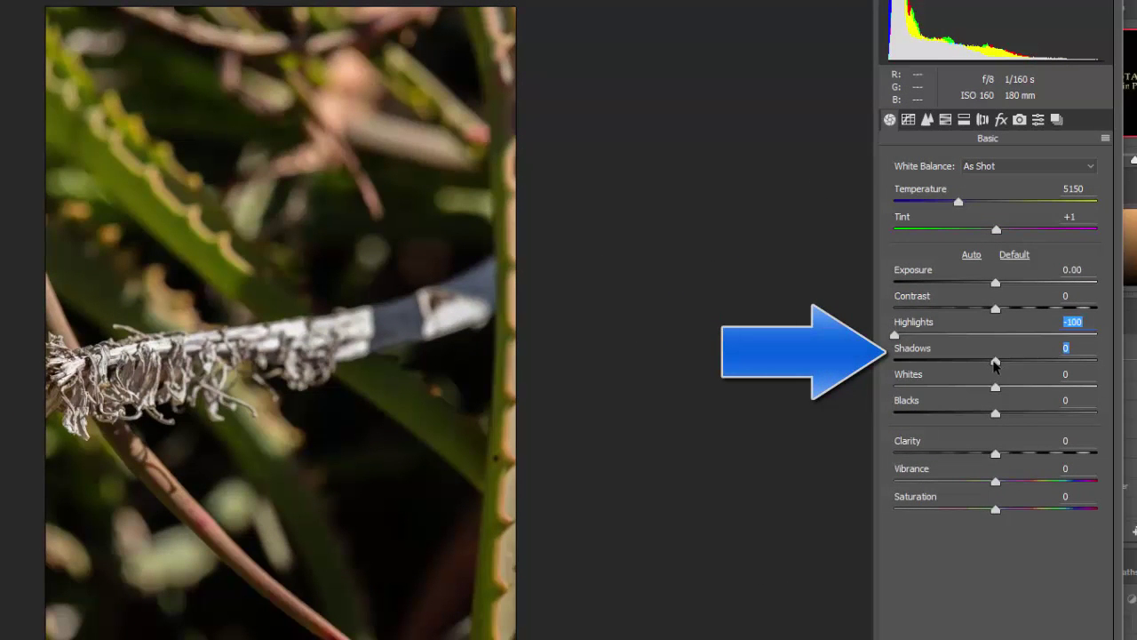
pyautogui.moveTo(995, 363); pyautogui.dragTo(1071, 374)
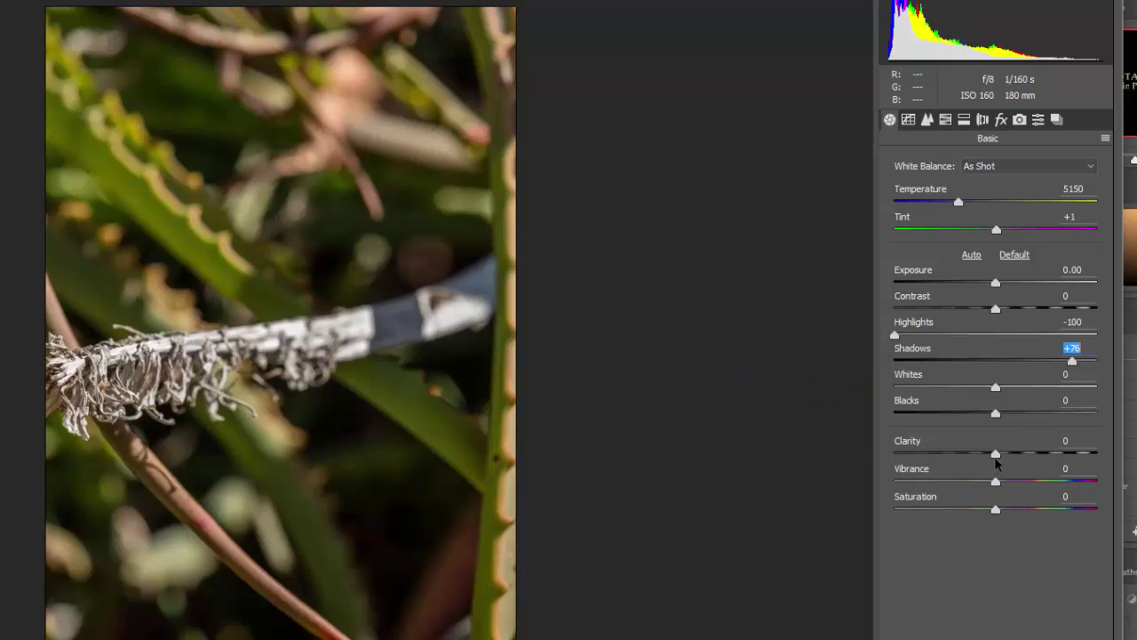
pyautogui.moveTo(995, 455); pyautogui.dragTo(1026, 455)
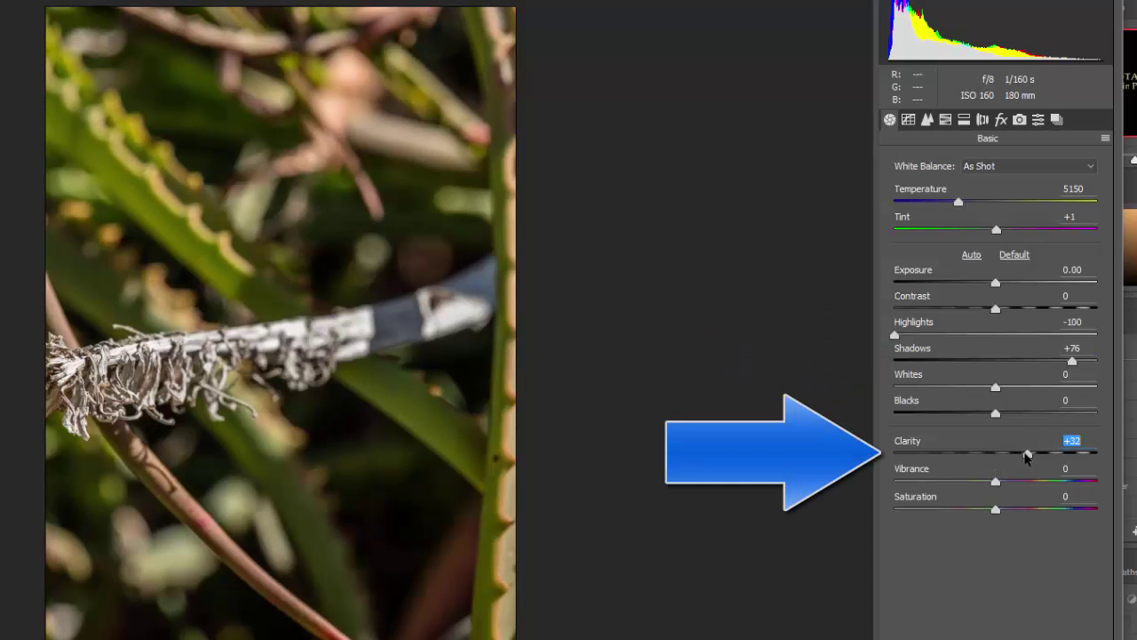
pyautogui.moveTo(1027, 455); pyautogui.dragTo(1029, 455)
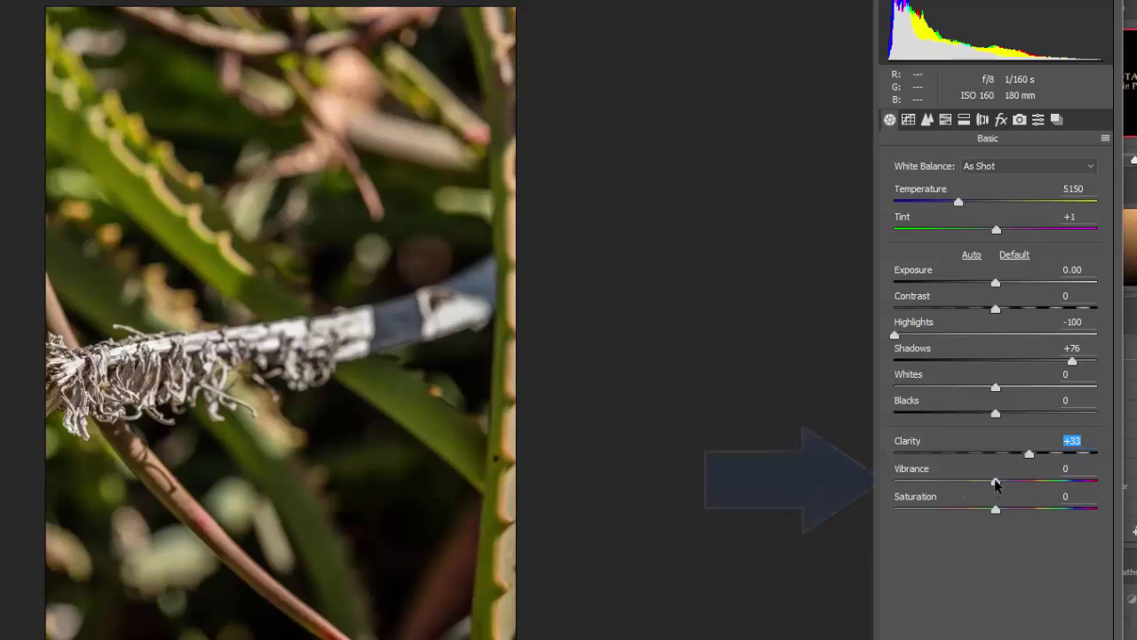
pyautogui.moveTo(995, 482); pyautogui.dragTo(1040, 484)
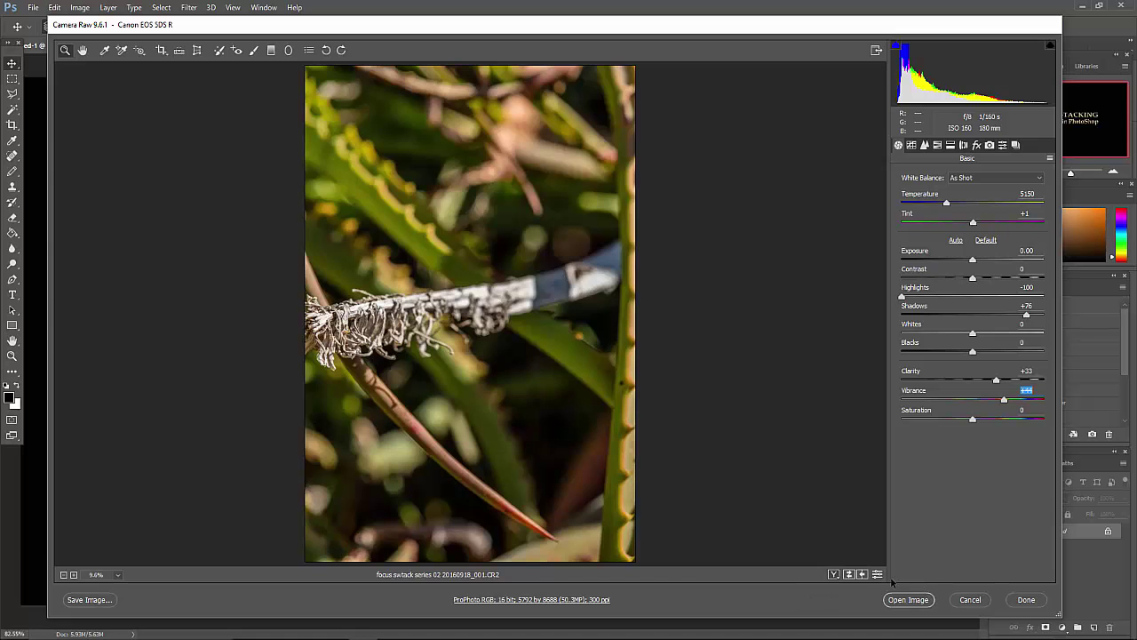
pyautogui.click(1026, 601)
# Step: Switch to Bridge and apply the Previous Conversion develop settings to series 02 photos 002 through 006
pyautogui.click(33, 7)
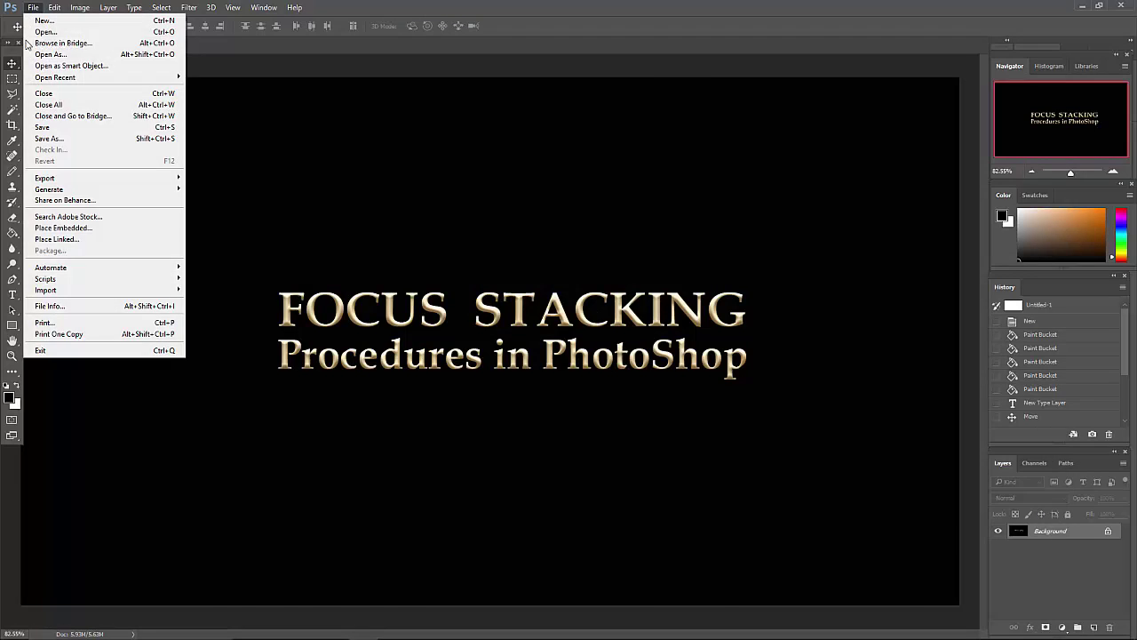
pyautogui.click(55, 43)
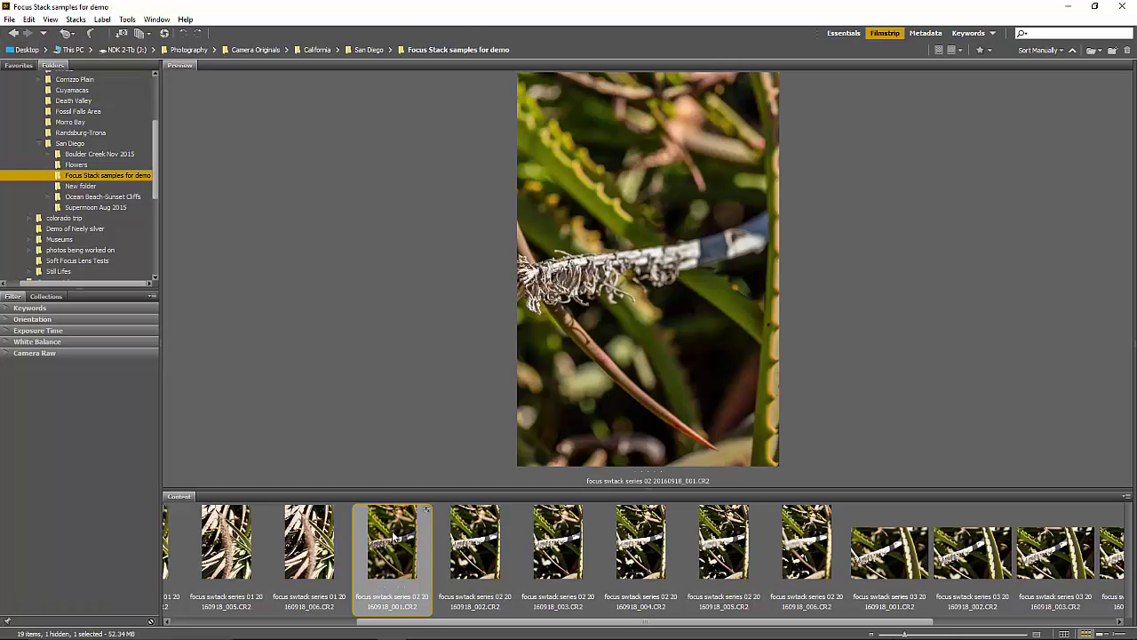
pyautogui.click(479, 559)
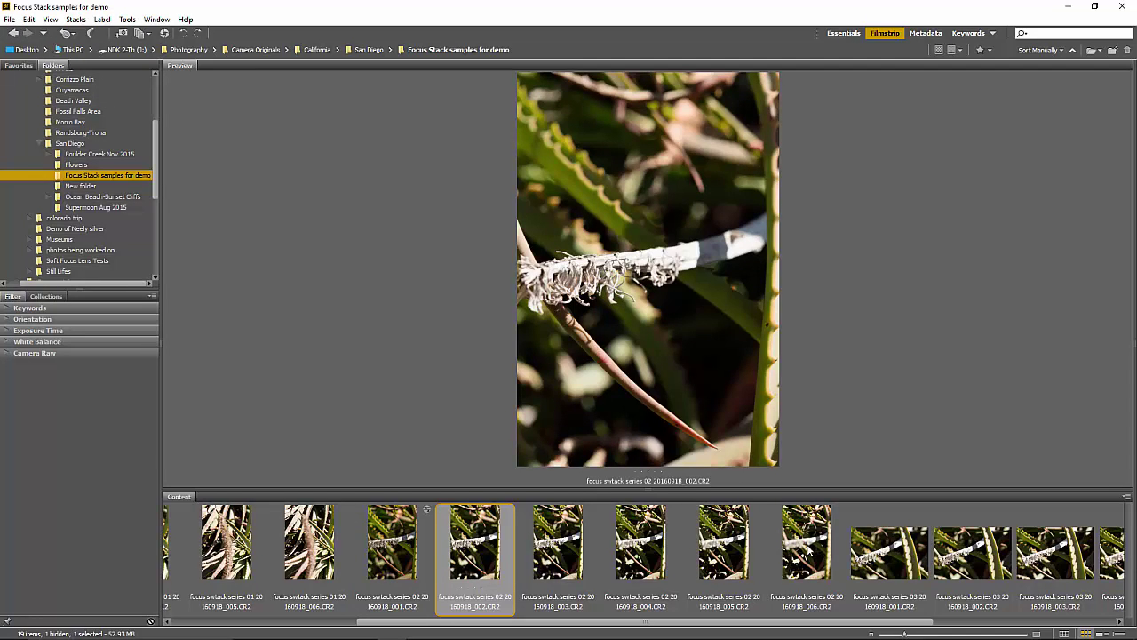
pyautogui.keyDown('shift'); pyautogui.click(806, 549); pyautogui.keyUp('shift')
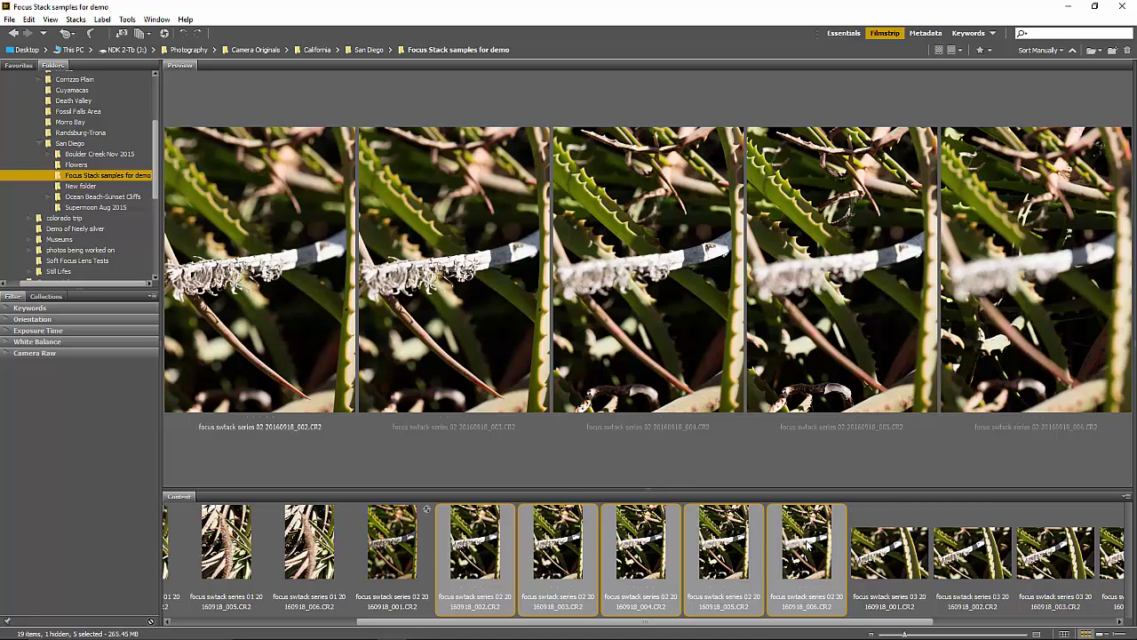
pyautogui.rightClick(807, 544)
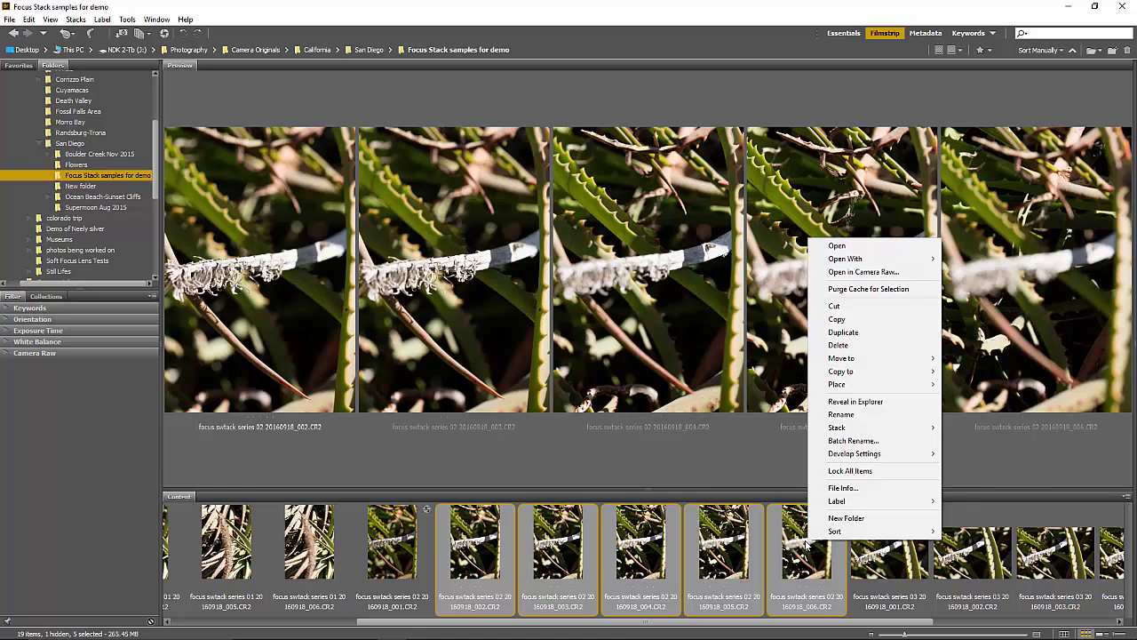
pyautogui.moveTo(832, 456)
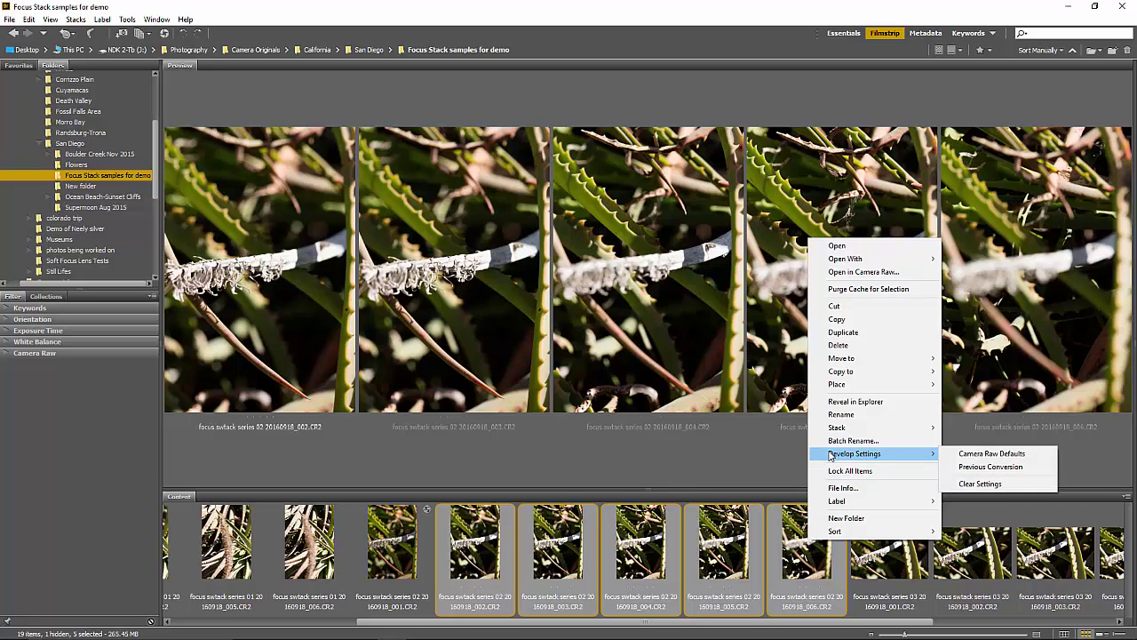
pyautogui.click(962, 467)
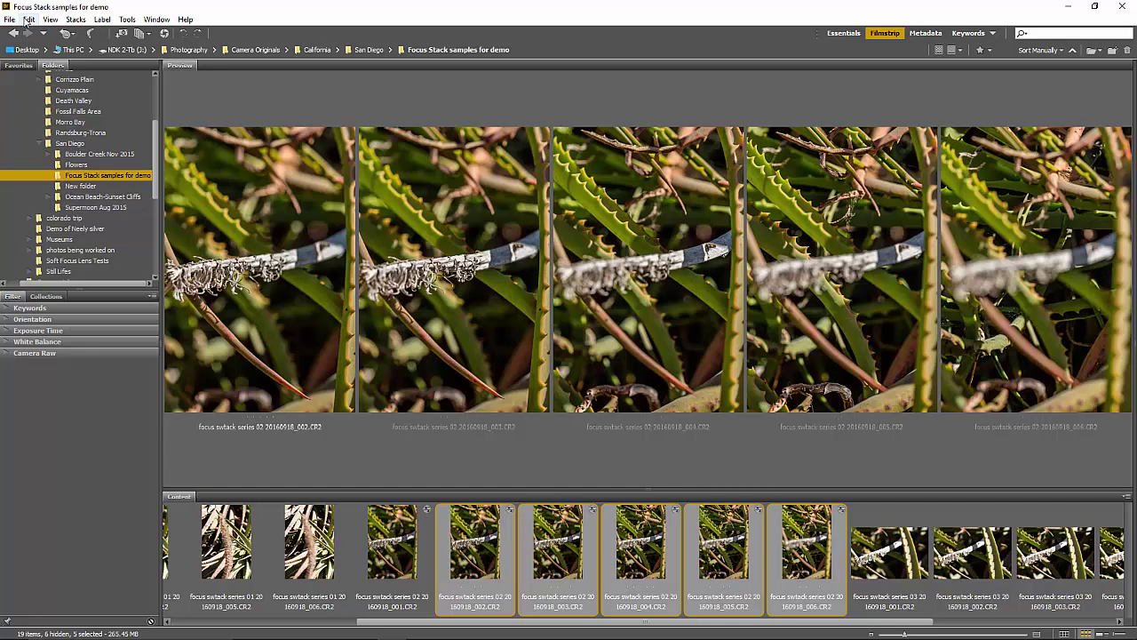
pyautogui.click(28, 19)
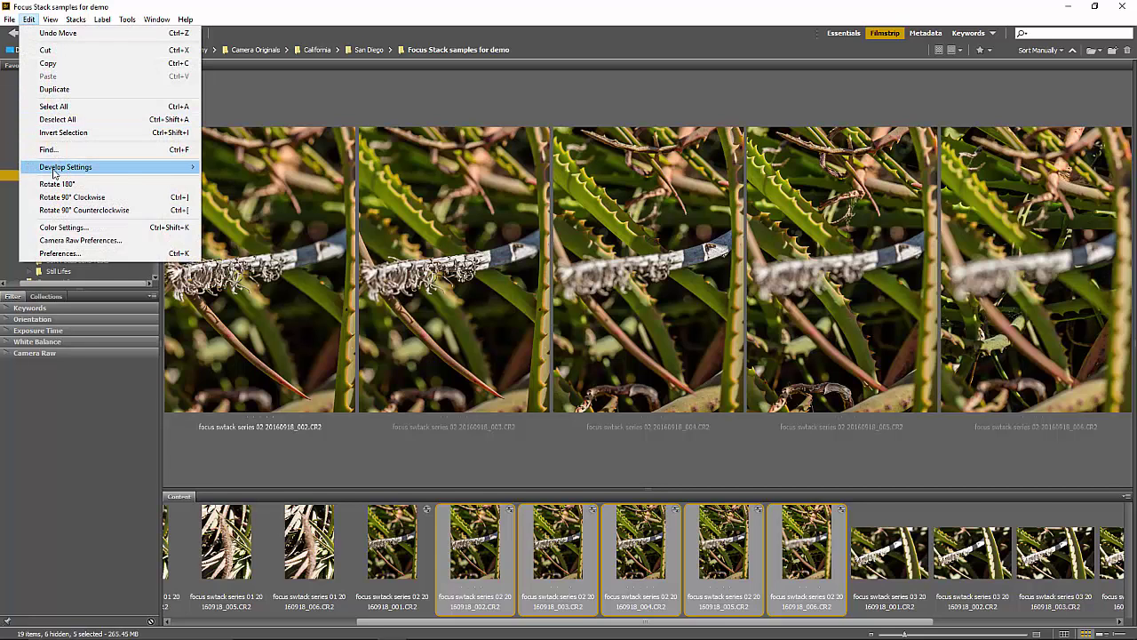
pyautogui.moveTo(74, 174)
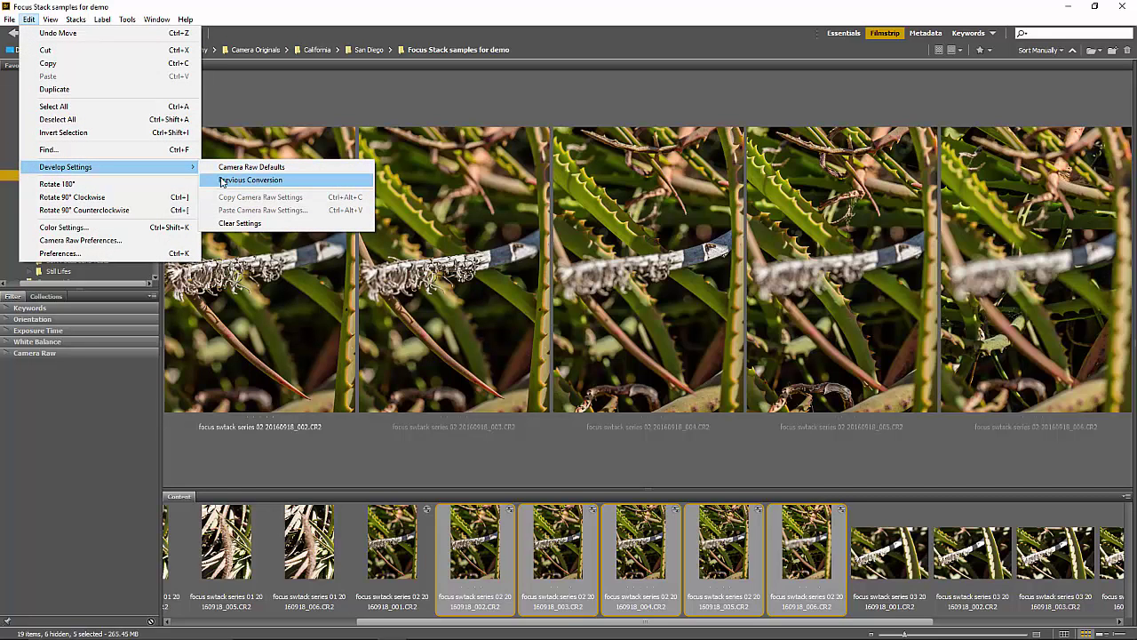
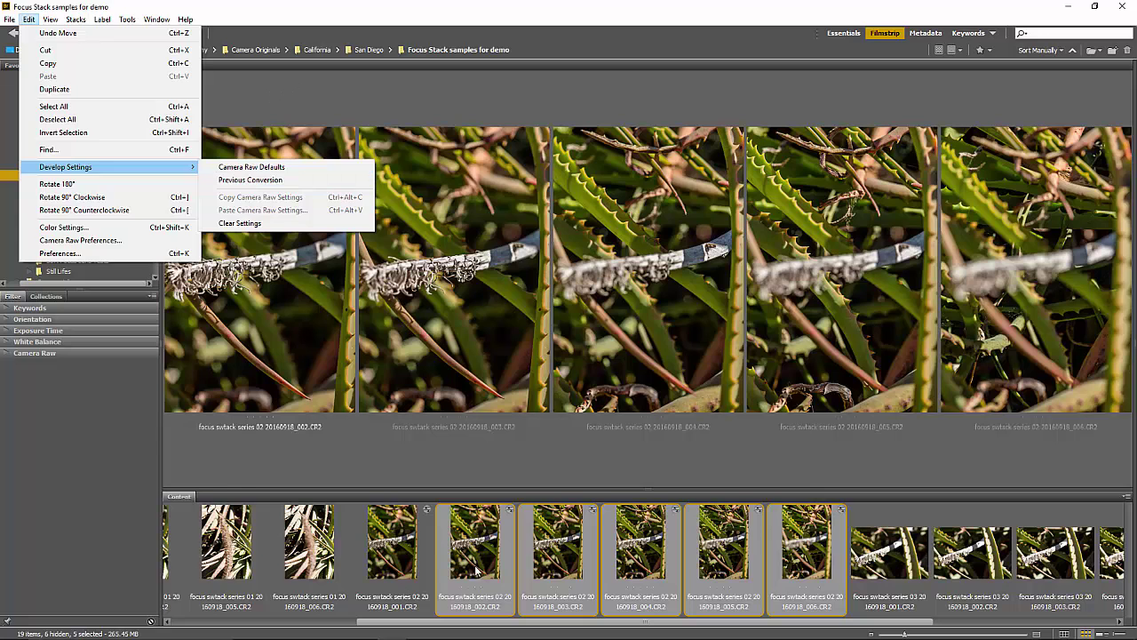
pyautogui.click(476, 572)
# Step: Load series 02 photos 001 through 006 as layers into a single Photoshop document
pyautogui.click(397, 556)
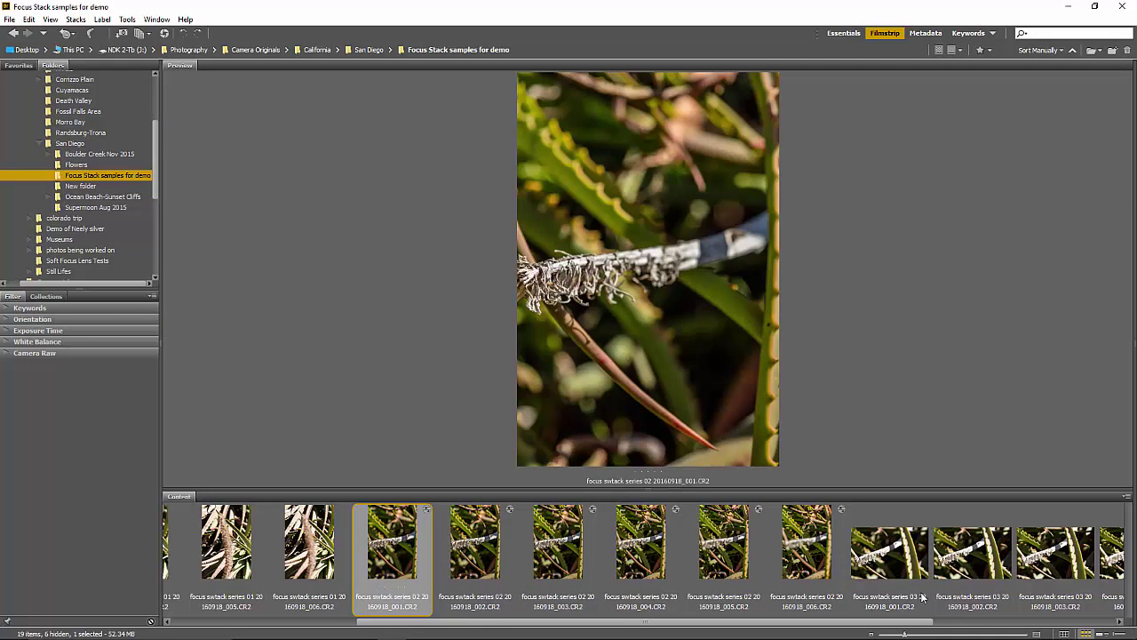
pyautogui.keyDown('shift'); pyautogui.click(806, 550); pyautogui.keyUp('shift')
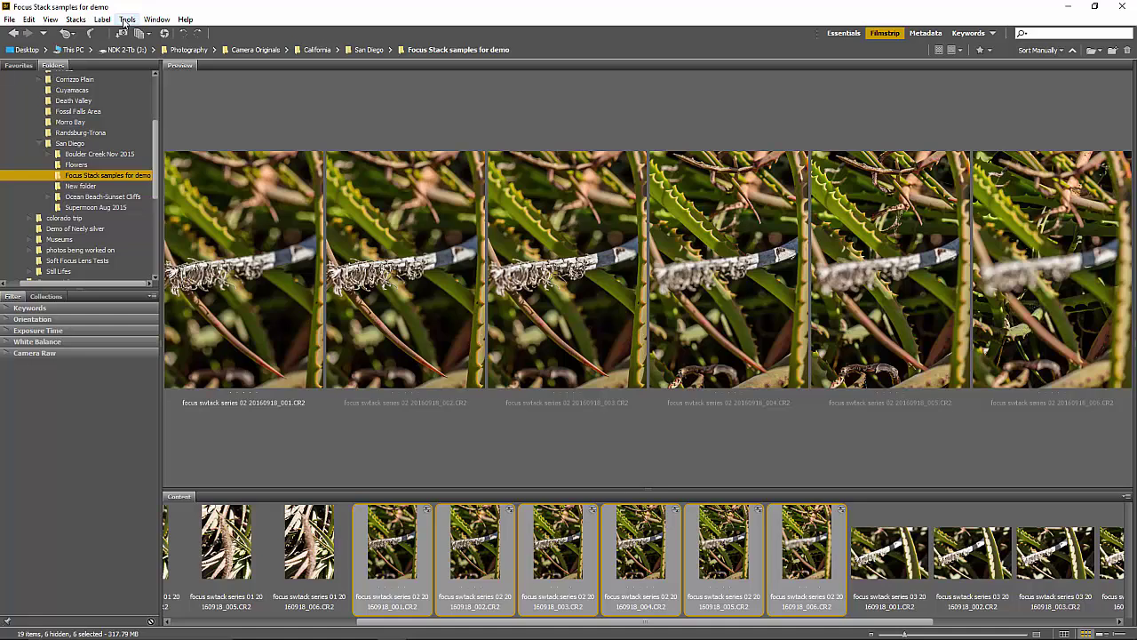
pyautogui.click(125, 19)
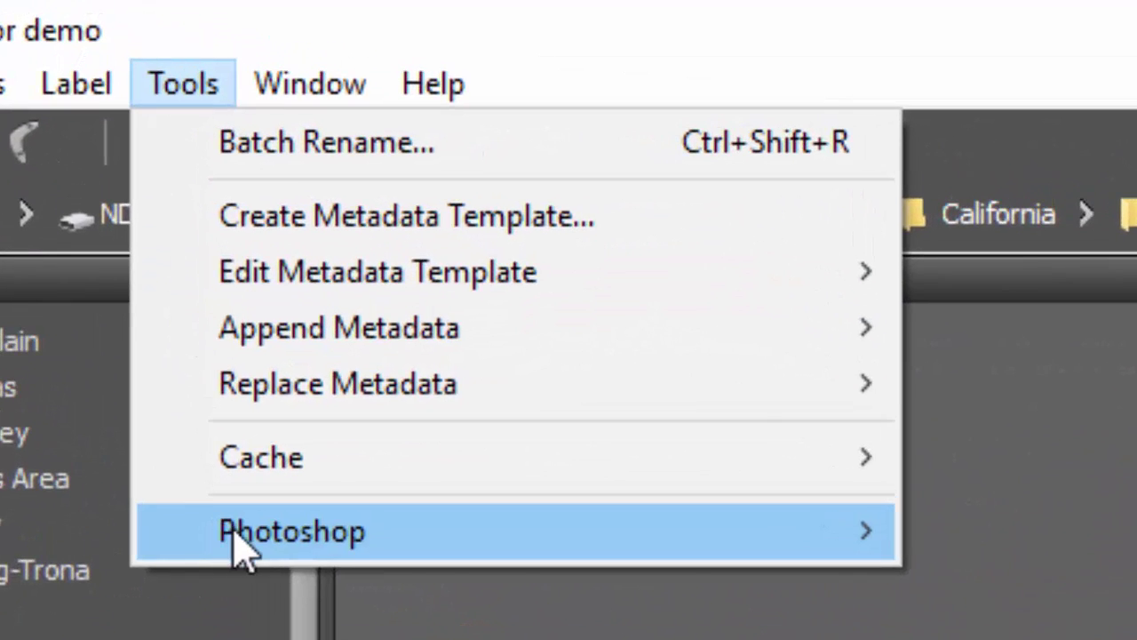
pyautogui.moveTo(241, 541)
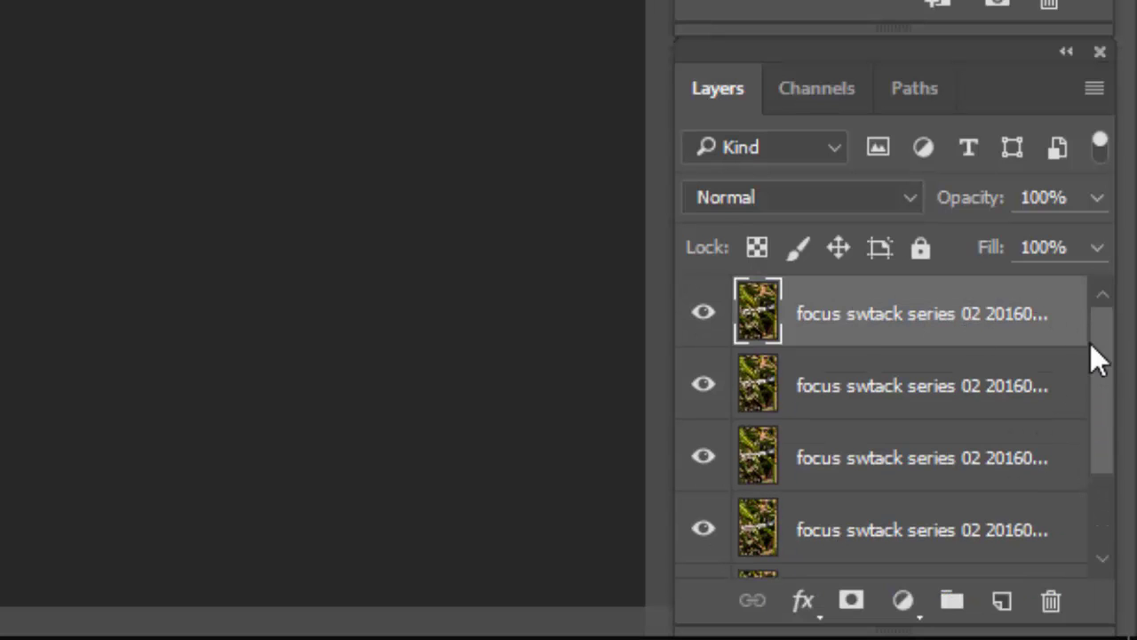
# Step: Select all the series 02 photo layers and auto-align them with the Auto projection
pyautogui.moveTo(1097, 343); pyautogui.dragTo(1088, 473)
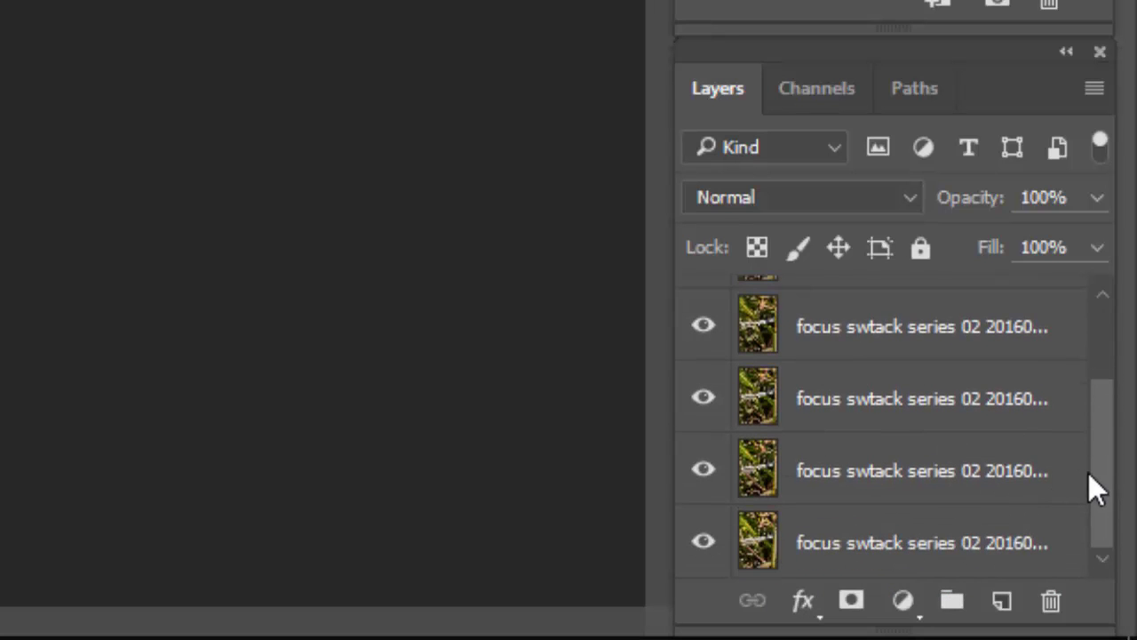
pyautogui.keyDown('shift'); pyautogui.click(850, 547); pyautogui.keyUp('shift')
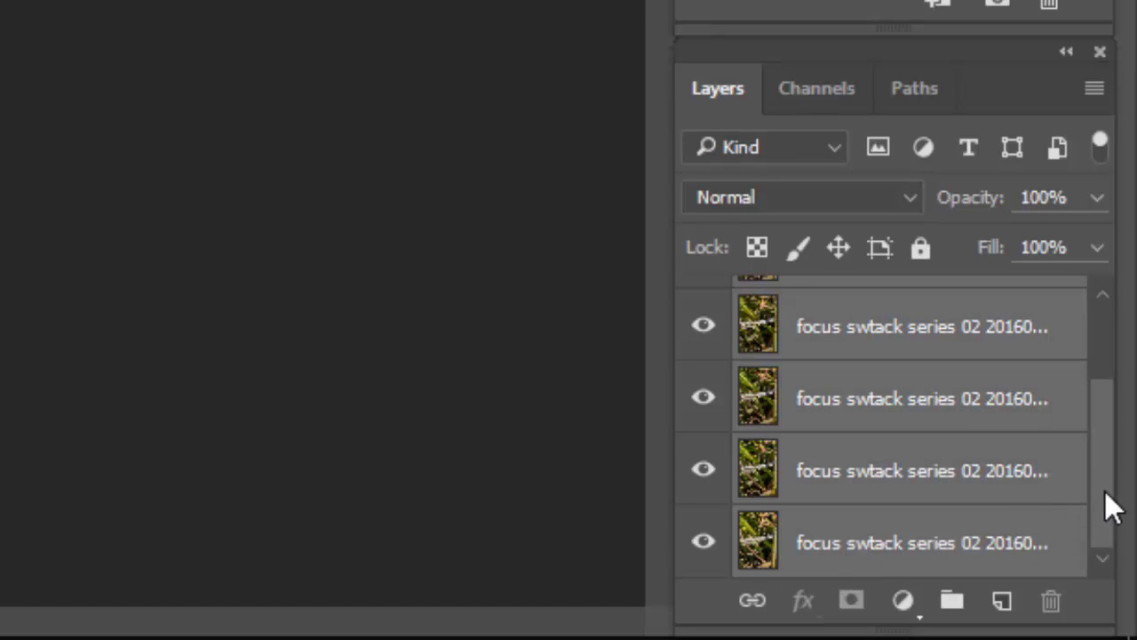
pyautogui.moveTo(1105, 492); pyautogui.dragTo(1077, 537)
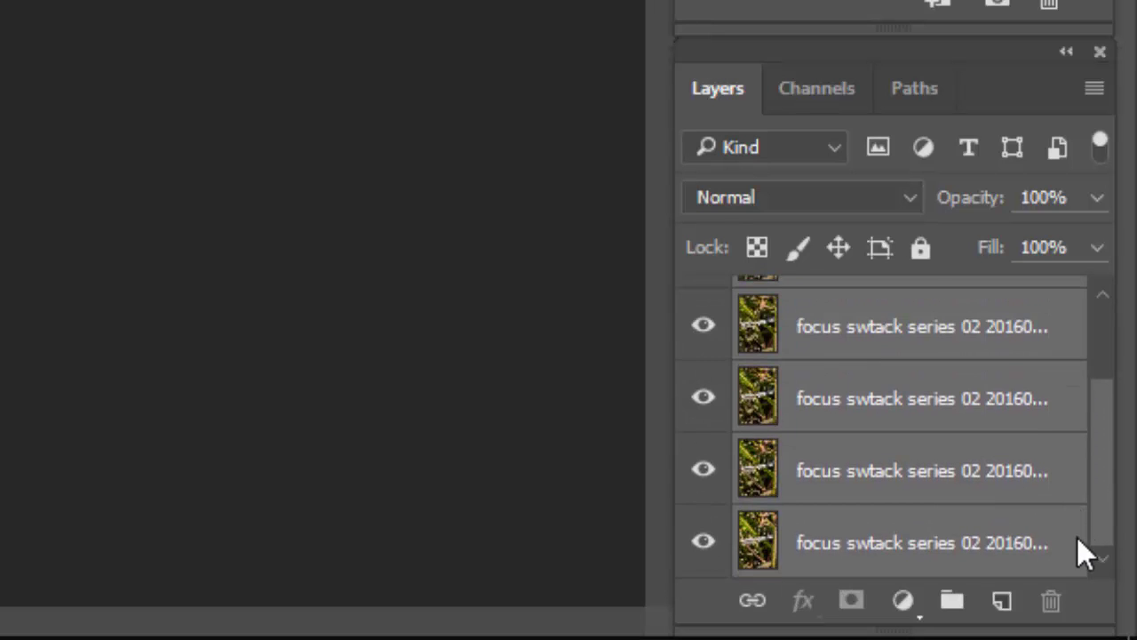
pyautogui.moveTo(1077, 497); pyautogui.dragTo(1100, 528)
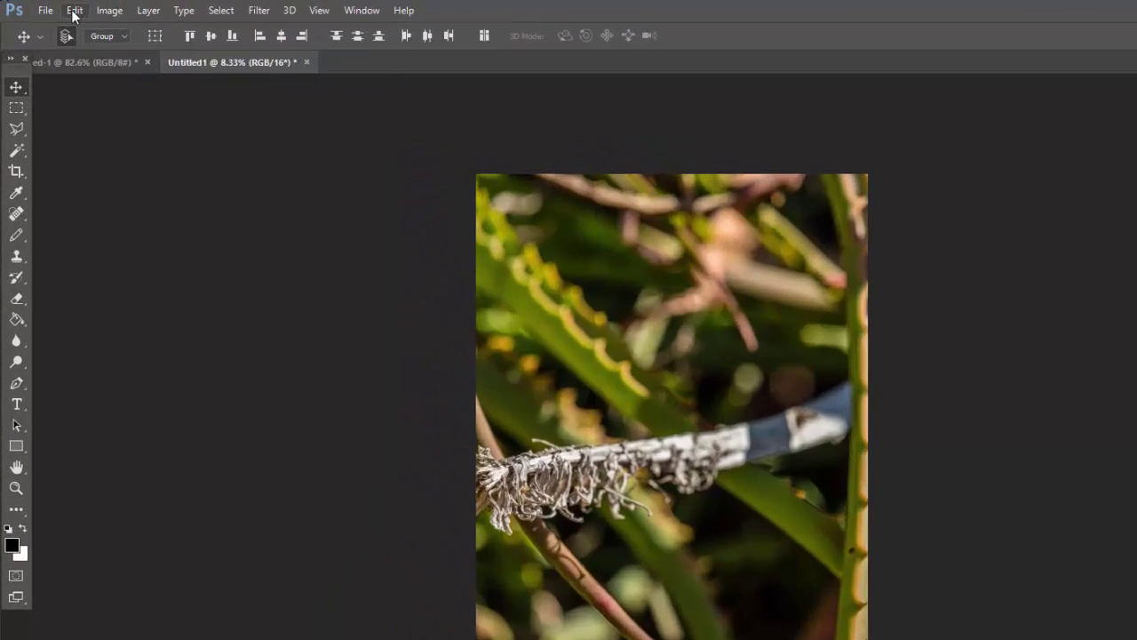
pyautogui.click(75, 11)
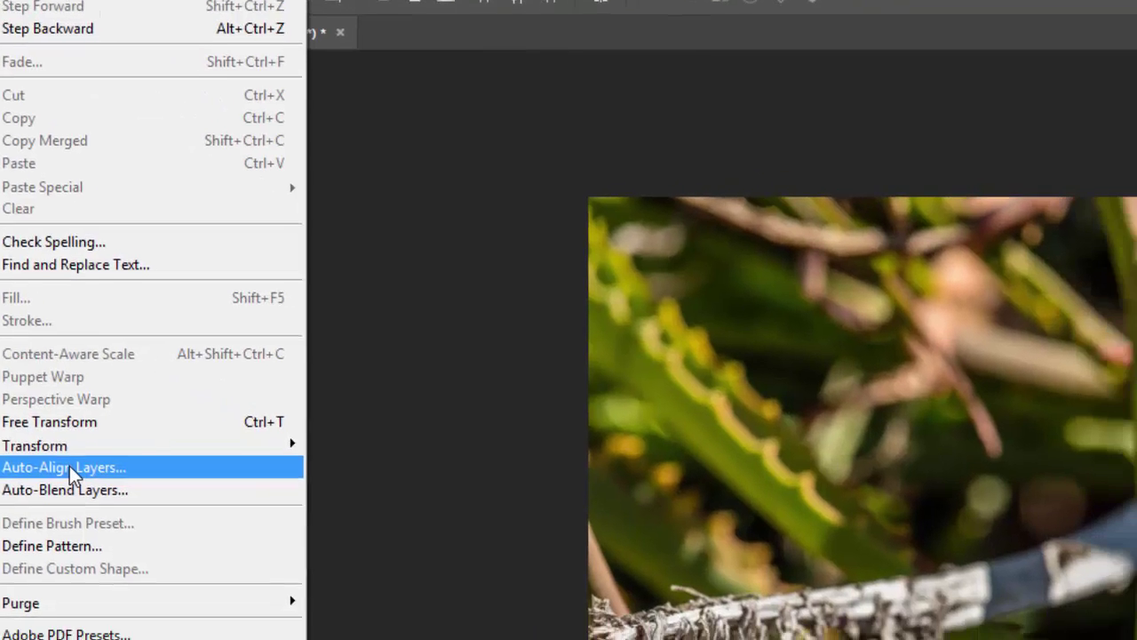
pyautogui.click(179, 525)
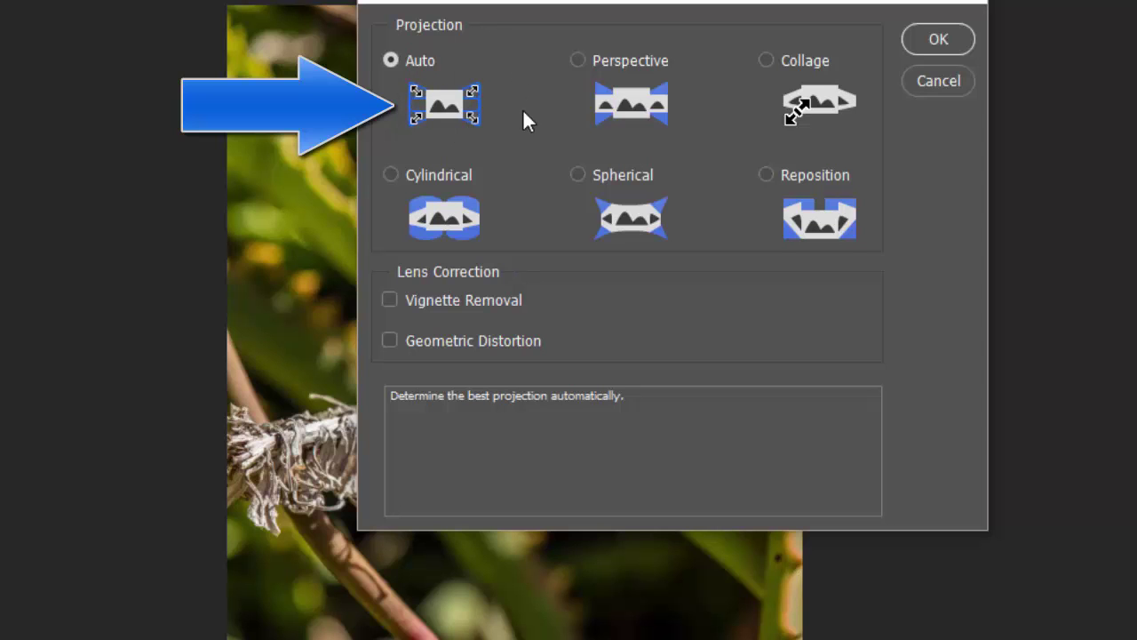
pyautogui.click(938, 39)
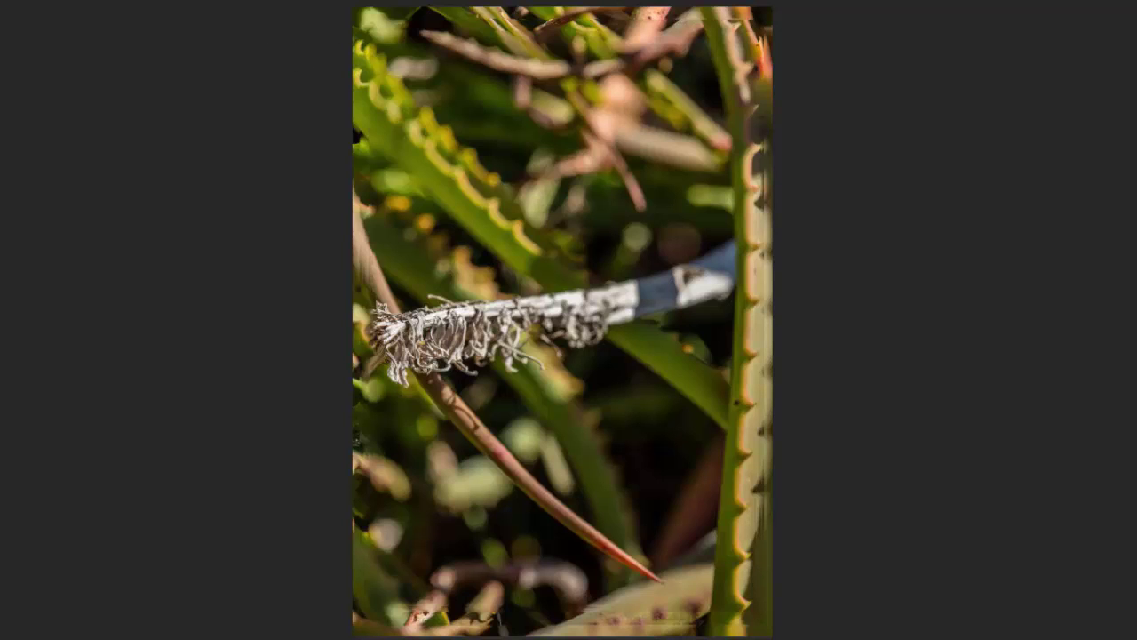
# Step: Crop the stacked image slightly inward to trim the uneven borders around the plant
pyautogui.press('c')
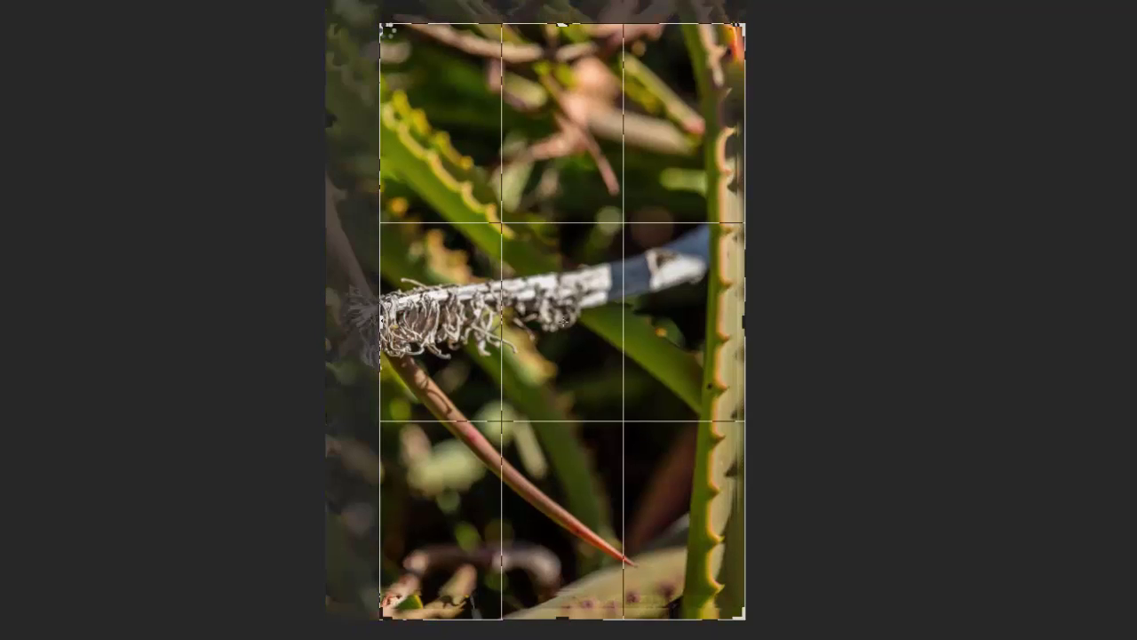
pyautogui.moveTo(378, 23); pyautogui.dragTo(362, 16)
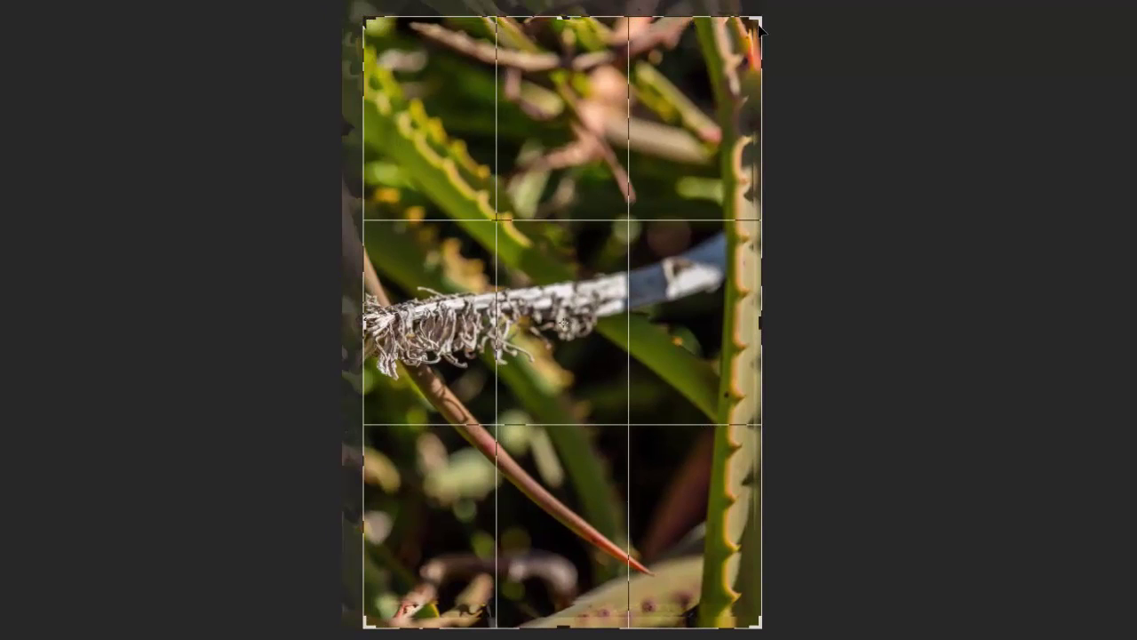
pyautogui.moveTo(757, 25); pyautogui.dragTo(746, 24)
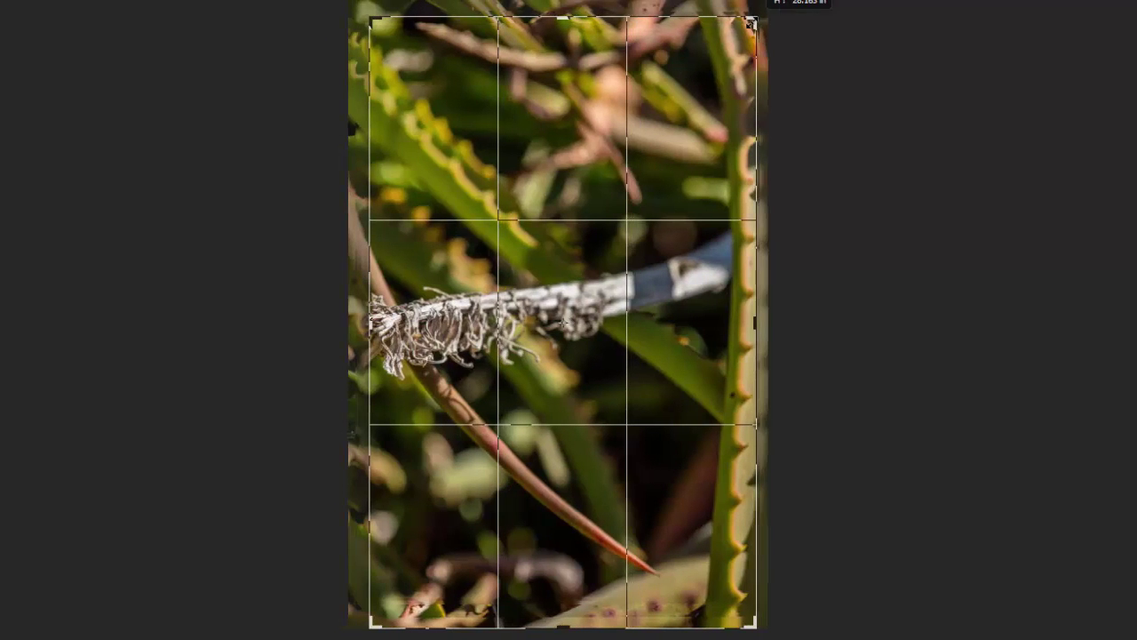